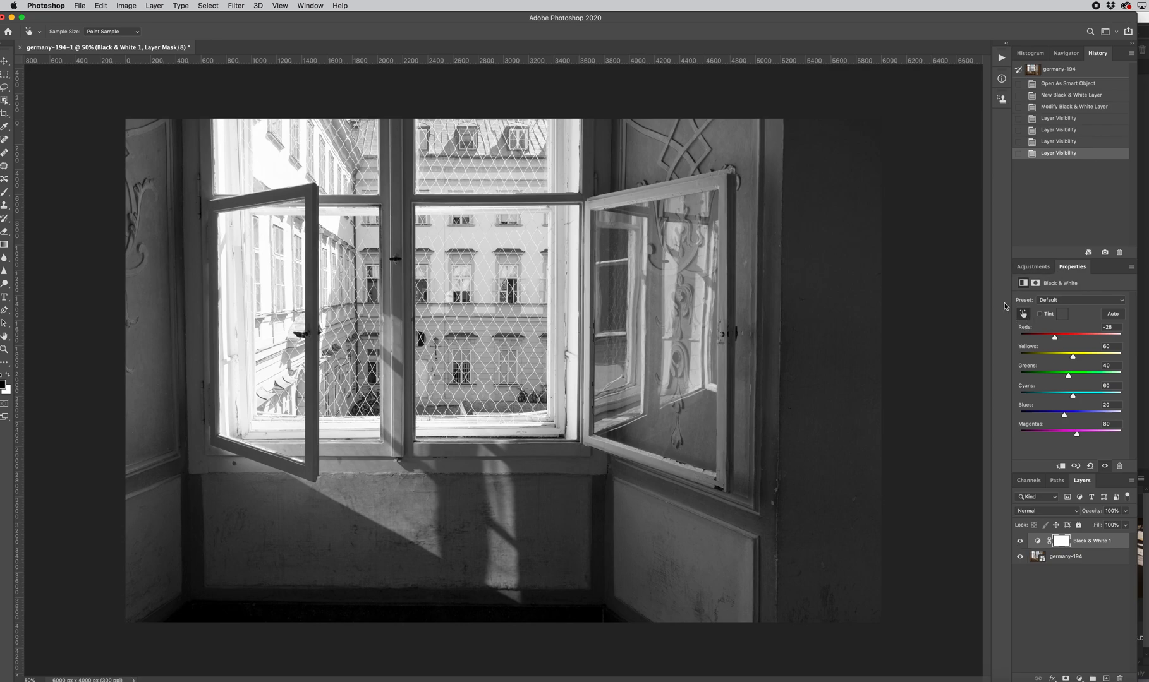
Step: Lighten the ornamented wall's tones in the Black & White layer with on-image adjustment, setting Yellows to 71
key(b)
click(1023, 314)
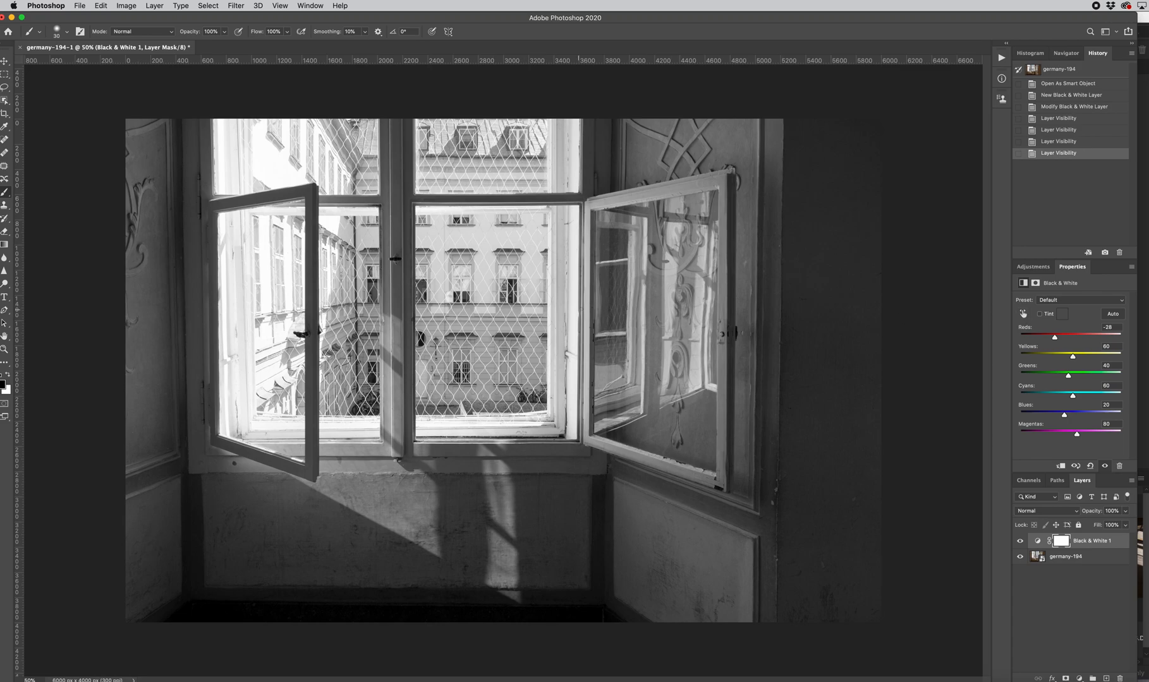
drag(685, 145, 688, 173)
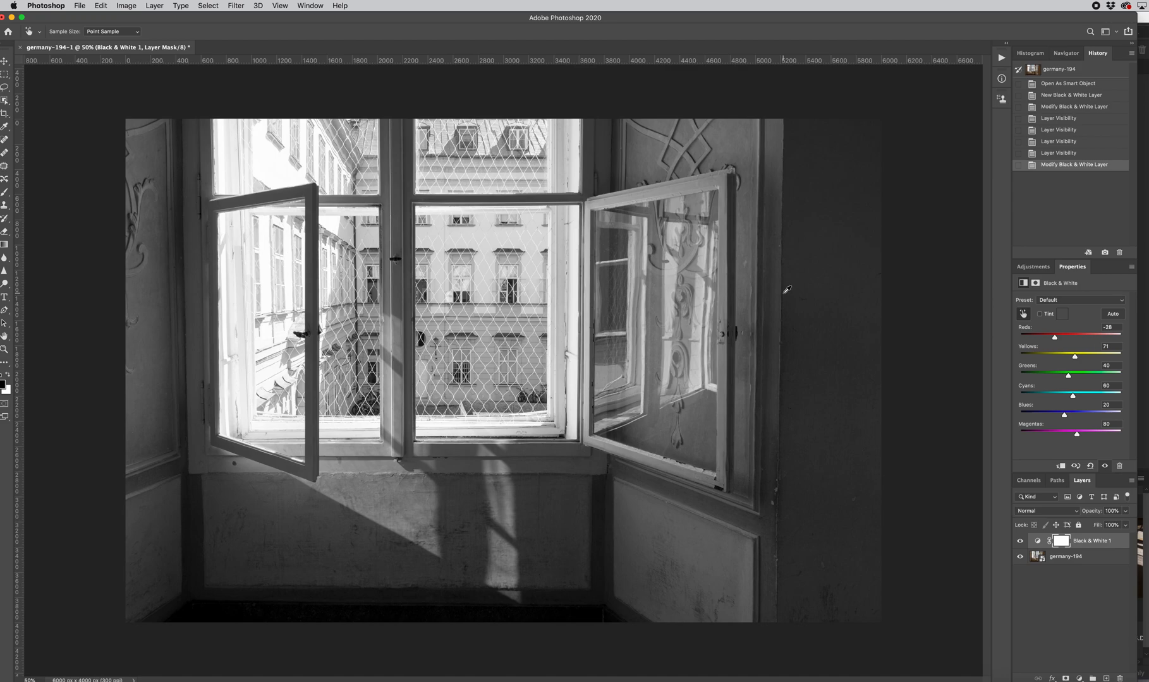
Step: Add a Curves adjustment layer and sample tones on the image to darken the wall, placing the midtone point at input 123, output 115
click(1024, 268)
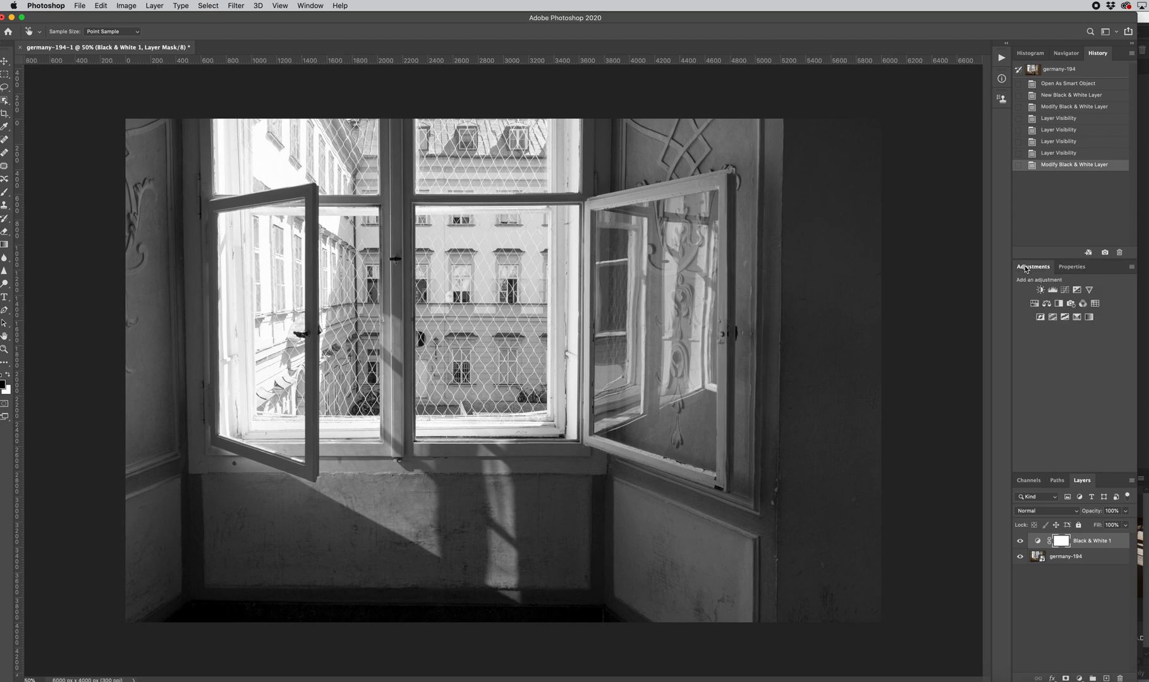
click(1066, 291)
key(b)
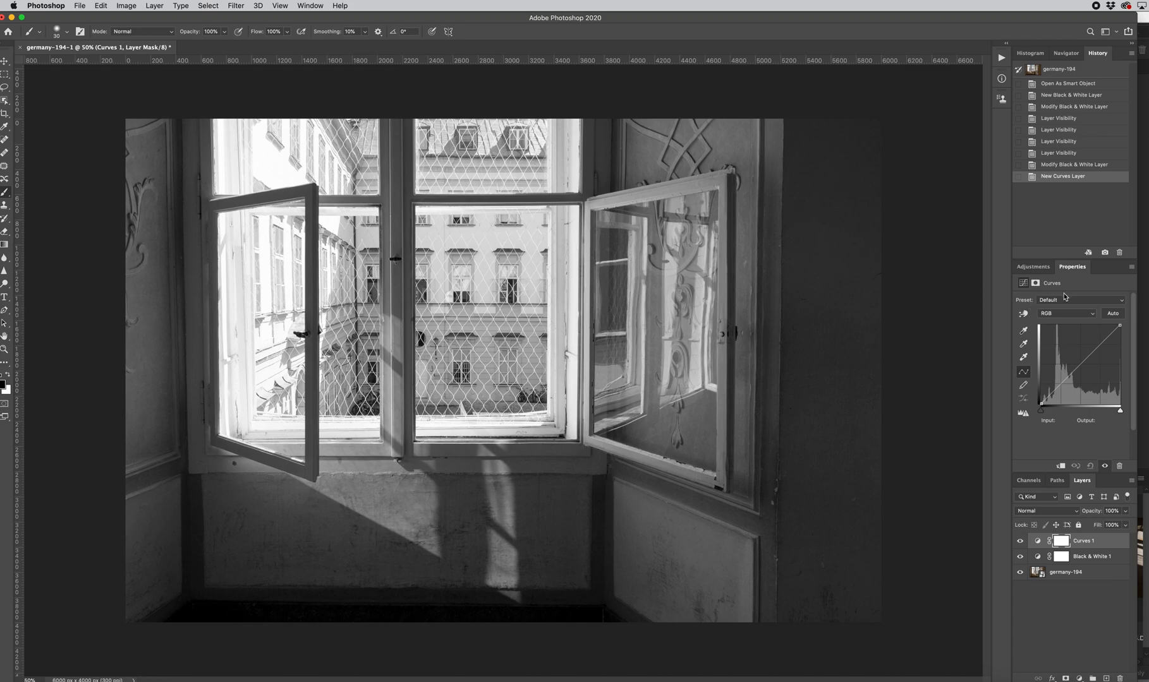
click(1023, 314)
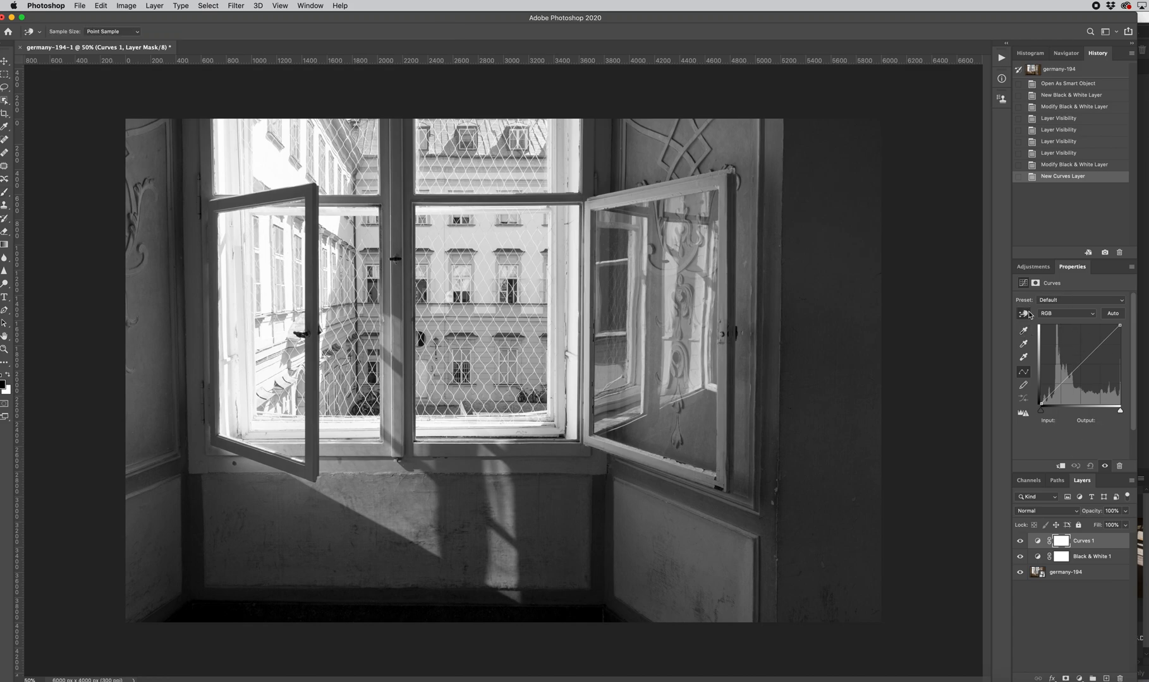
click(766, 206)
drag(766, 206, 768, 215)
click(652, 318)
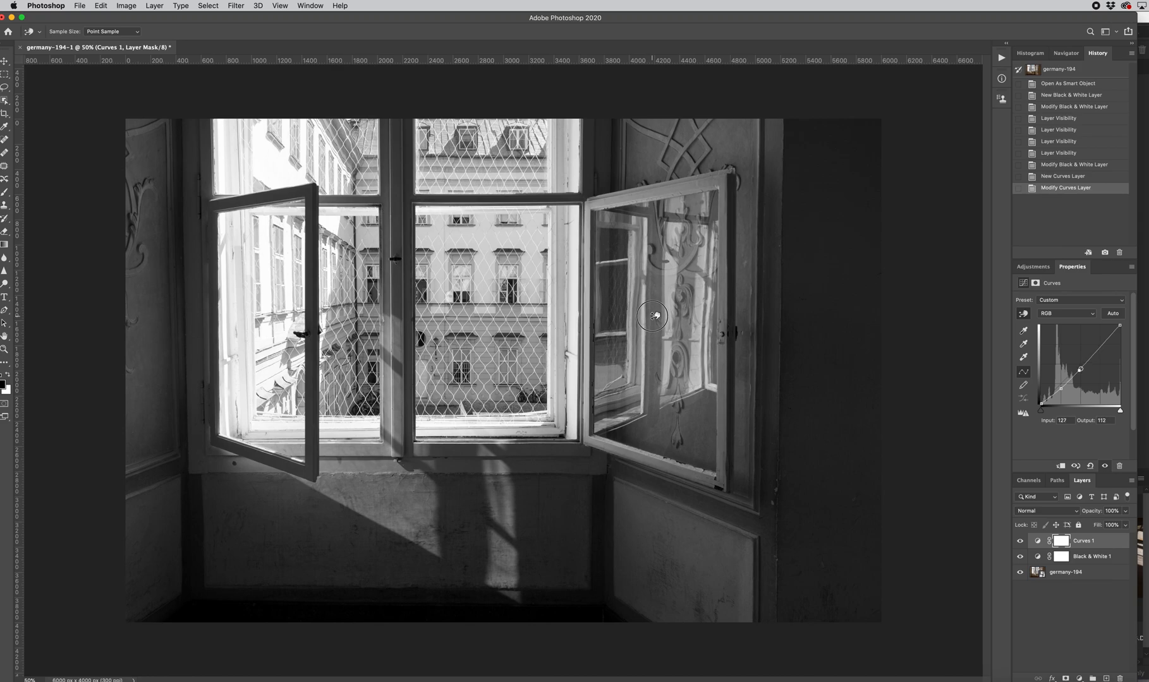
drag(654, 313, 654, 312)
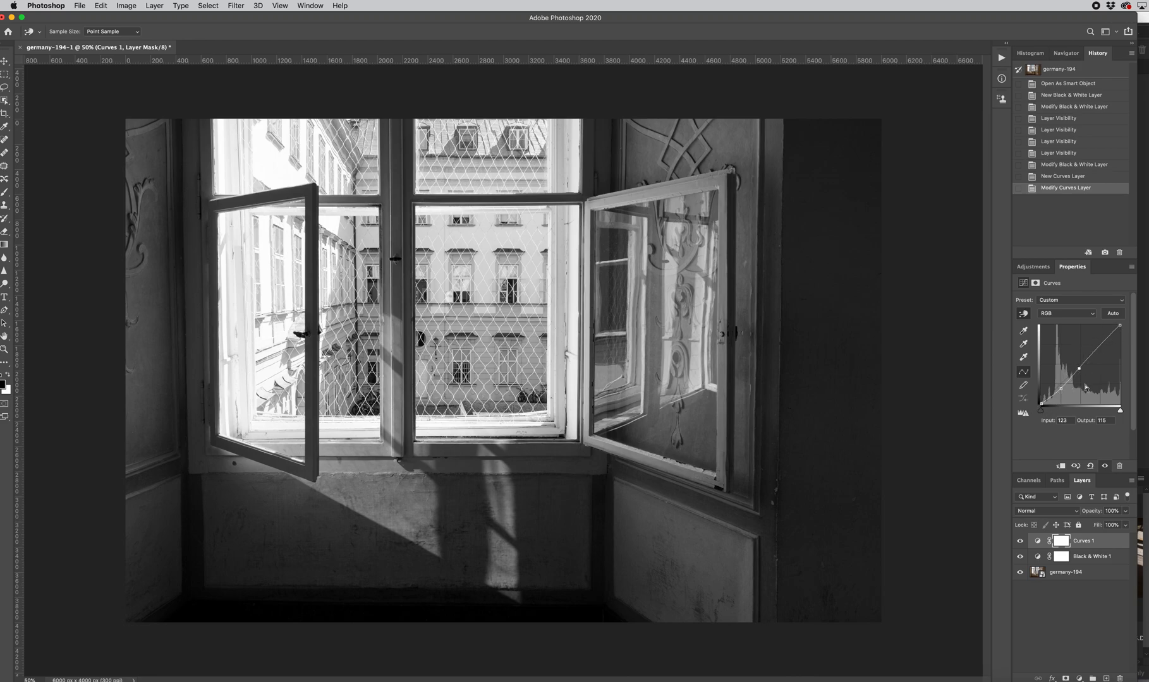
Step: Compare the photo with the Curves 1 layer hidden and shown
click(1019, 541)
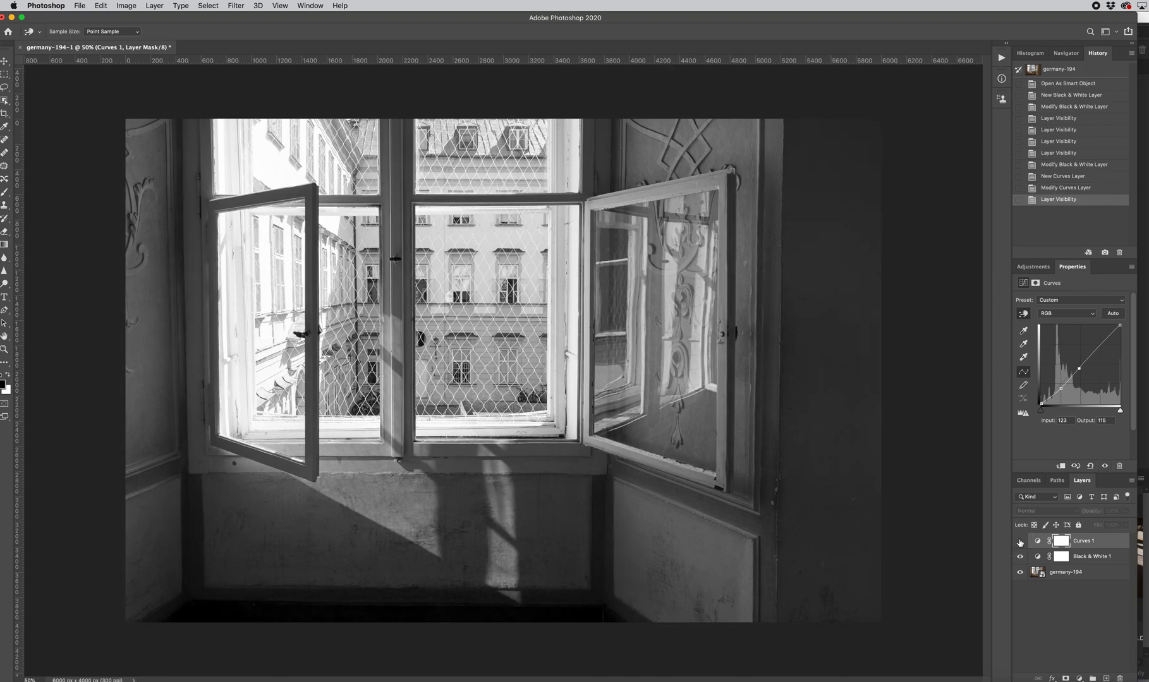
click(1019, 542)
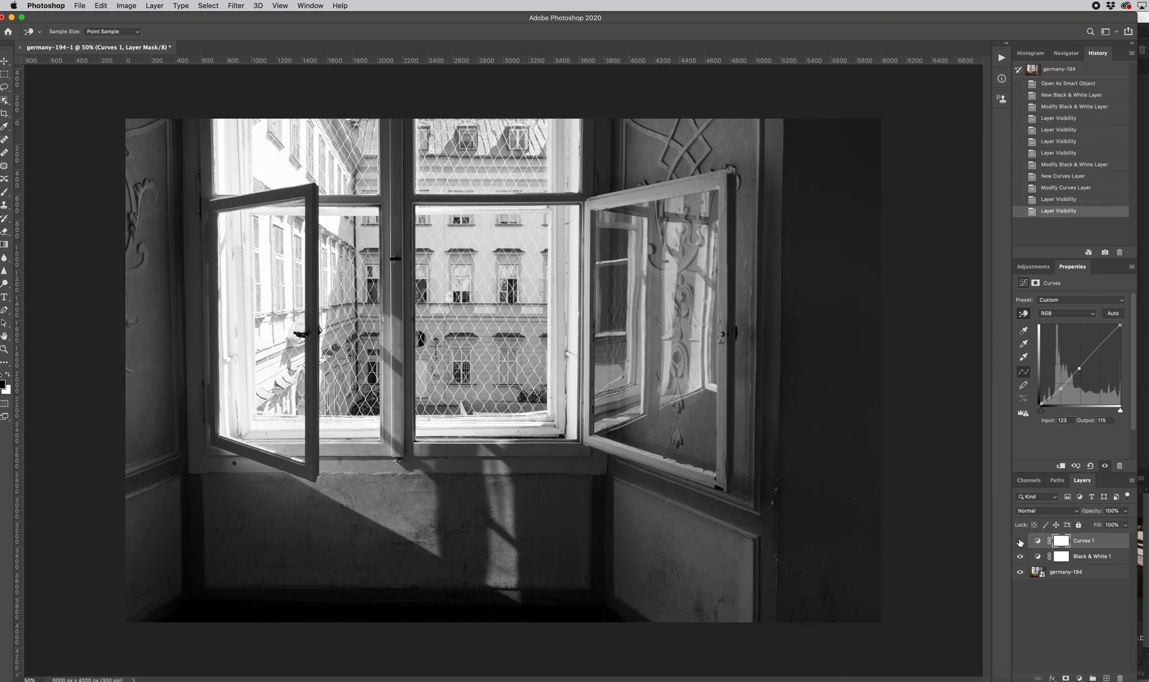
click(1019, 541)
click(1019, 542)
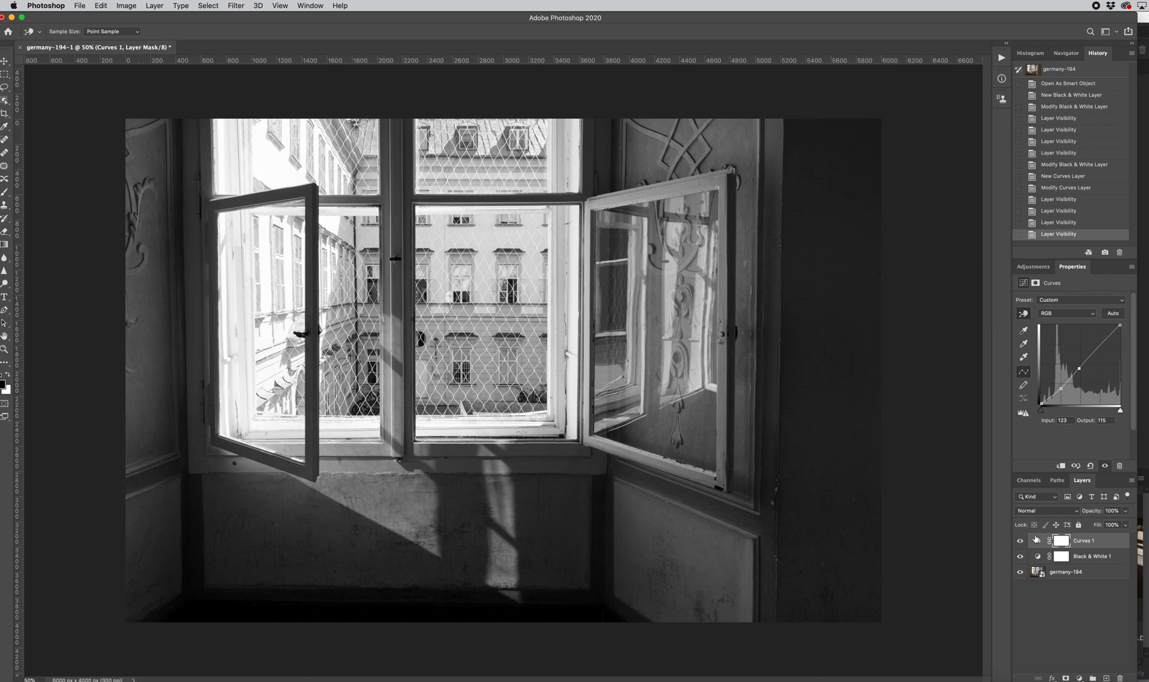
click(1019, 542)
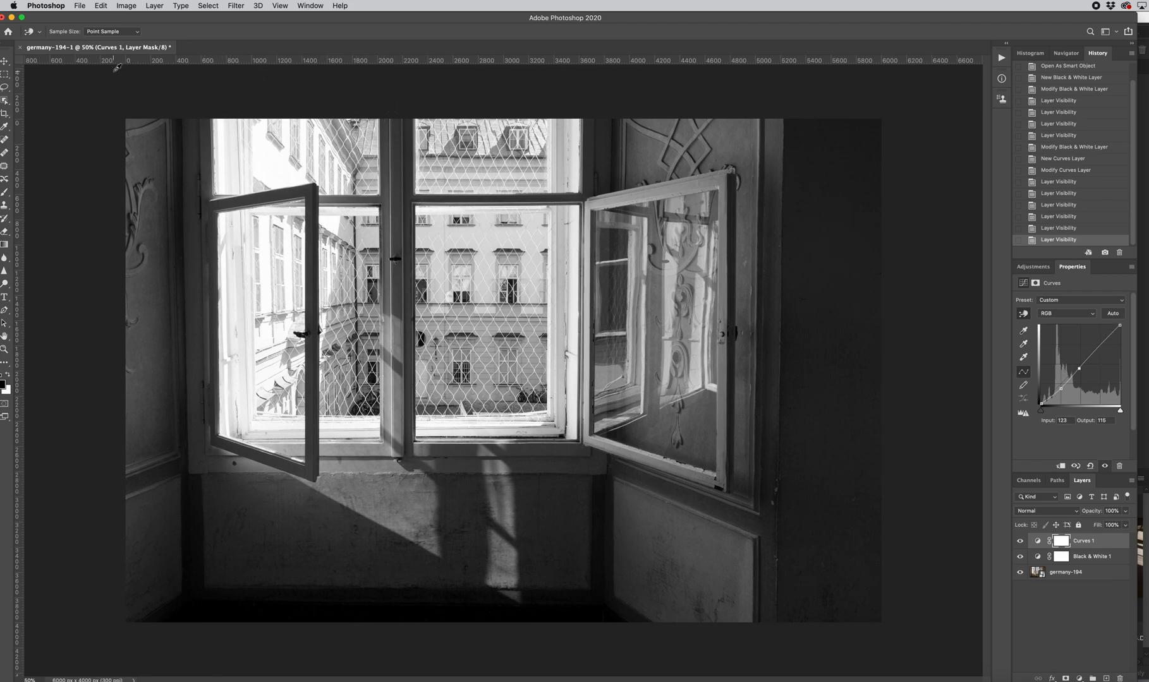
Step: Outline the bright facade seen through the left part of the window with the Polygonal Lasso
drag(33, 18, 45, 18)
click(13, 89)
drag(12, 89, 47, 107)
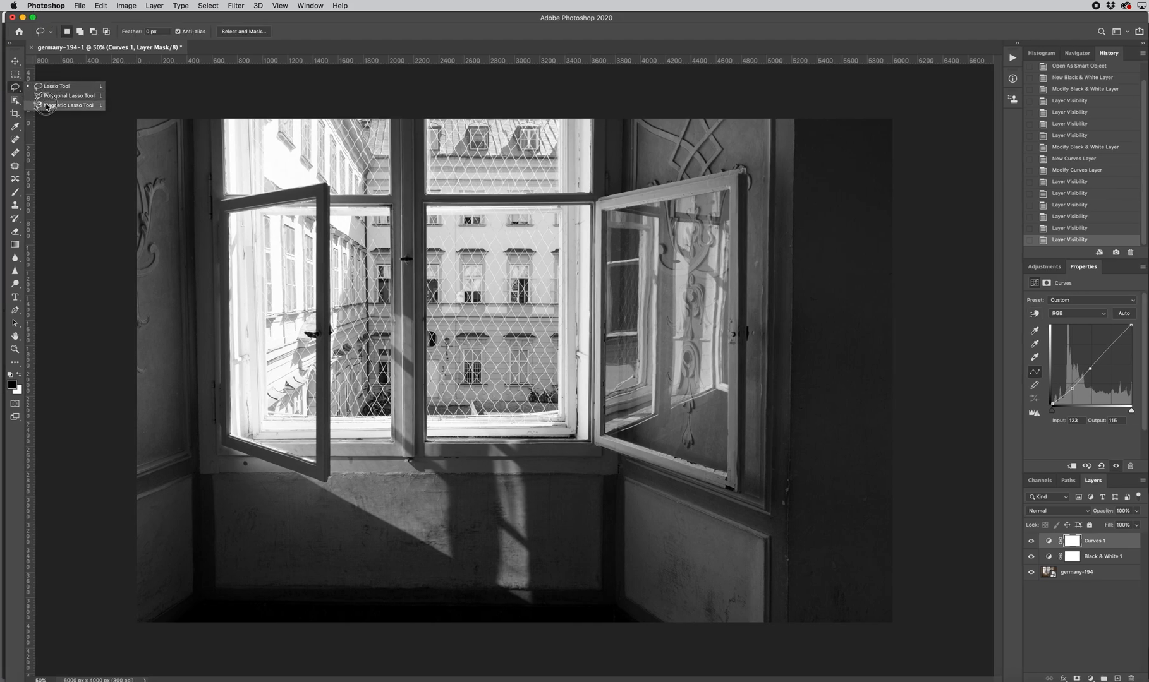
click(47, 106)
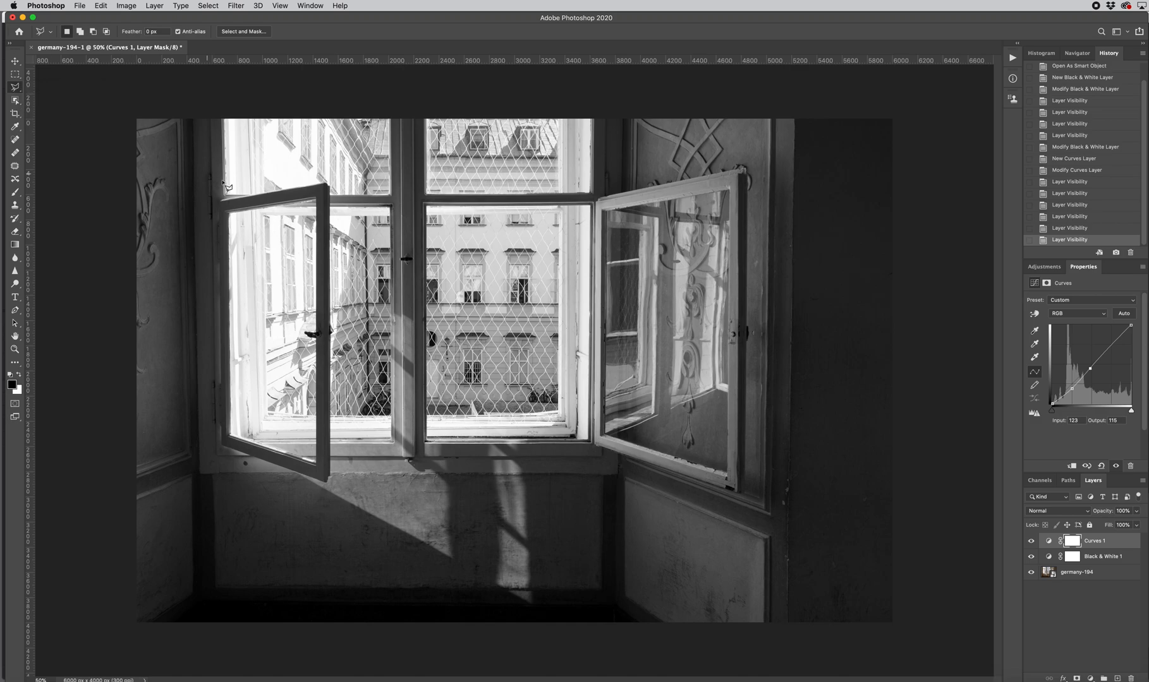
click(224, 118)
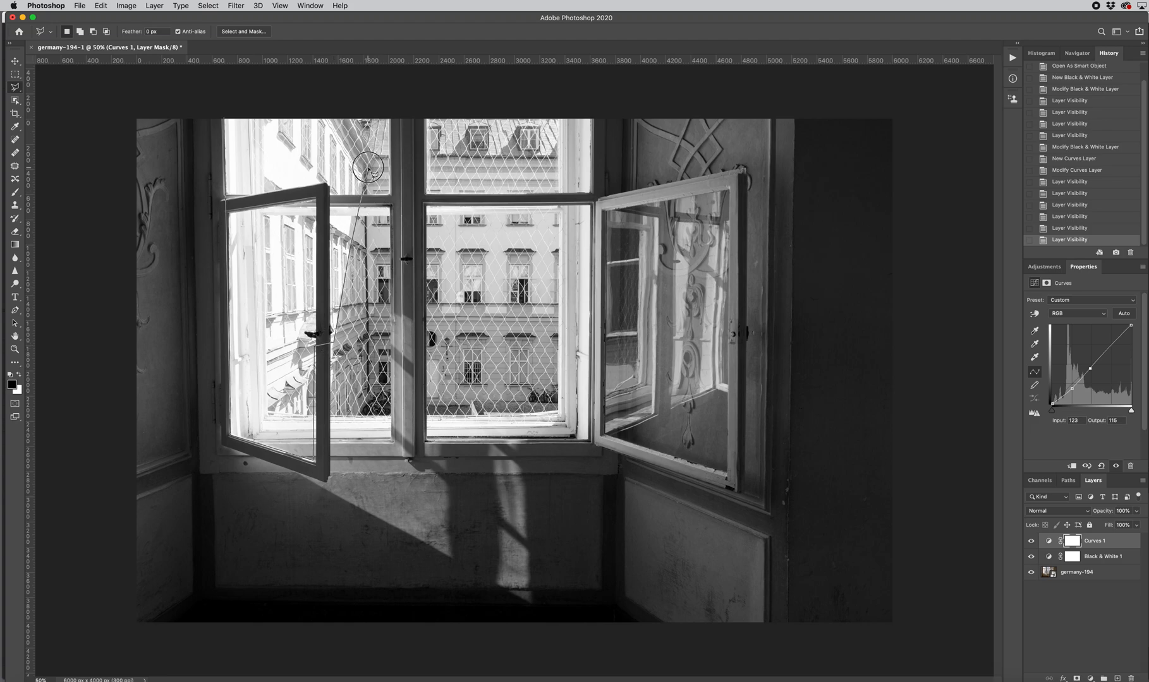
click(224, 118)
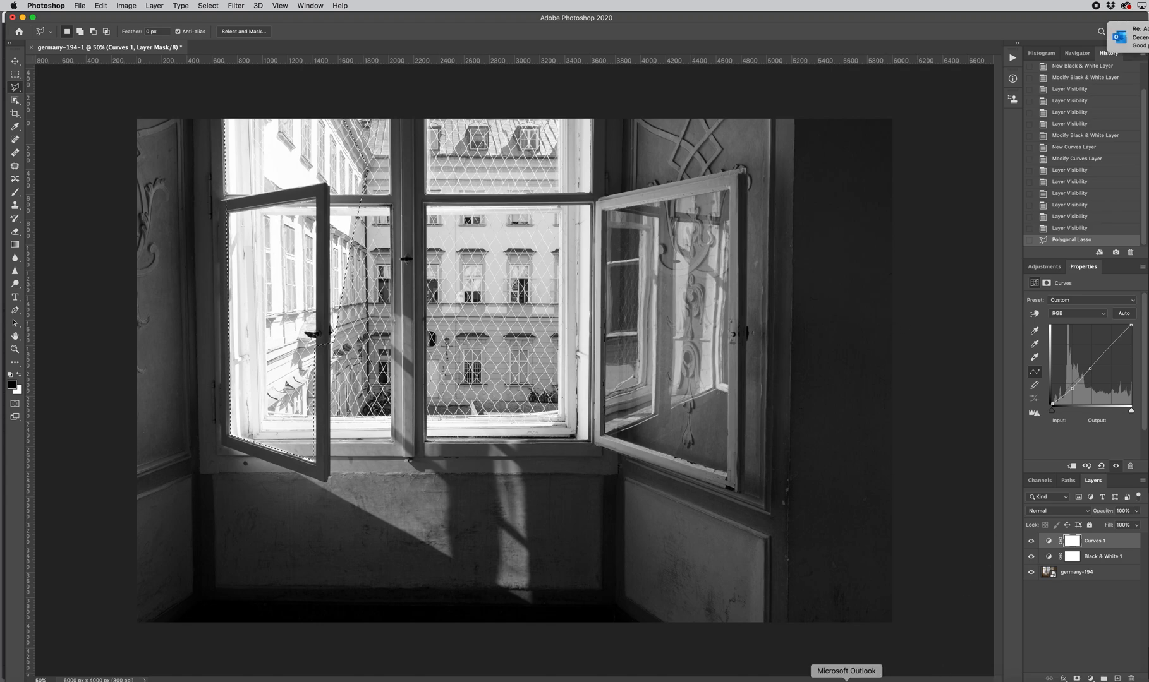
Step: Add a second Curves adjustment layer masked to the selected facade area
right_click(847, 681)
key(Escape)
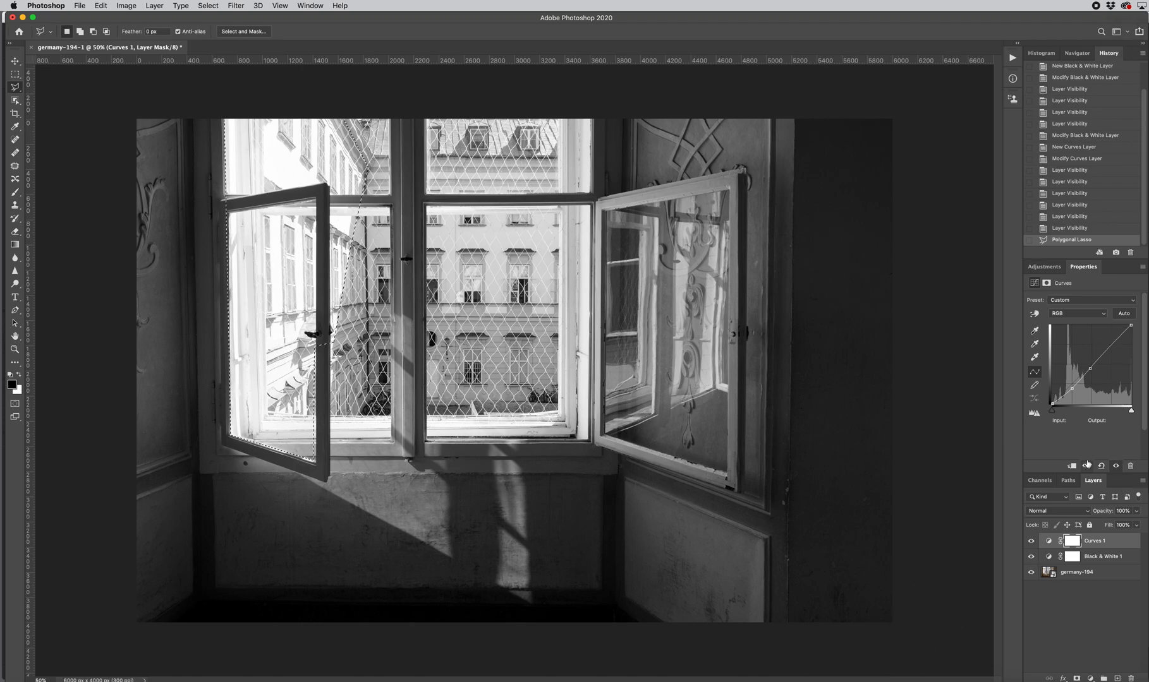
click(1043, 267)
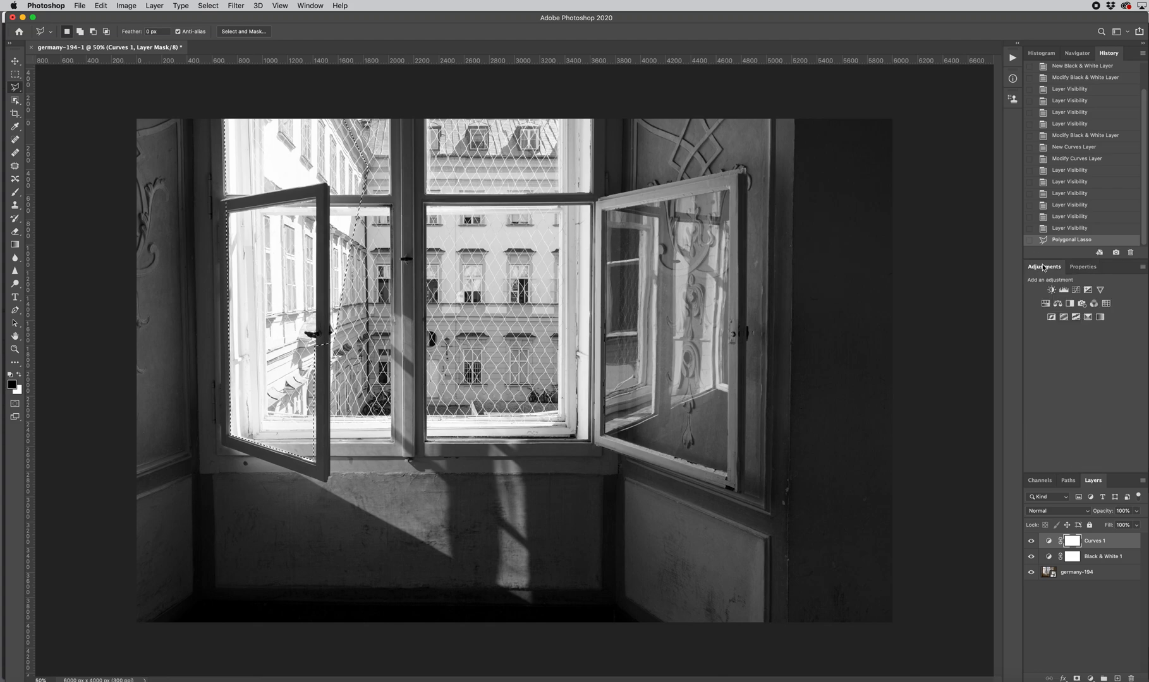
click(1077, 290)
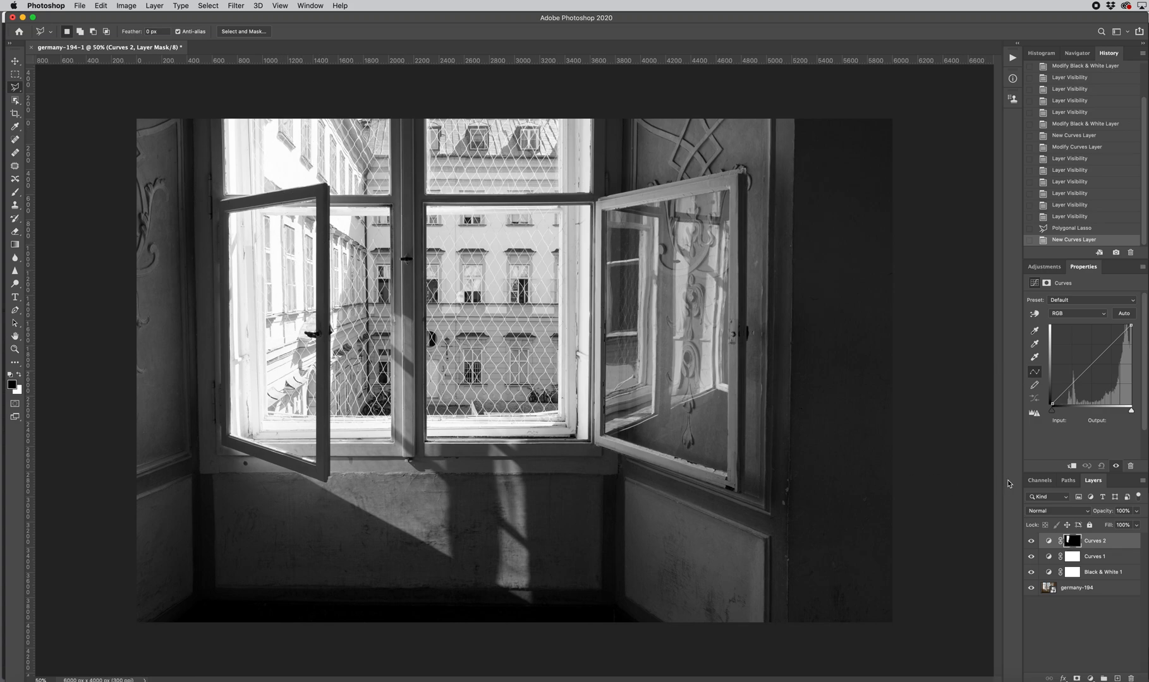
click(14, 60)
mouse_move(1075, 385)
mouse_down()
mouse_move(1099, 442)
mouse_move(1096, 373)
mouse_move(1084, 385)
mouse_up()
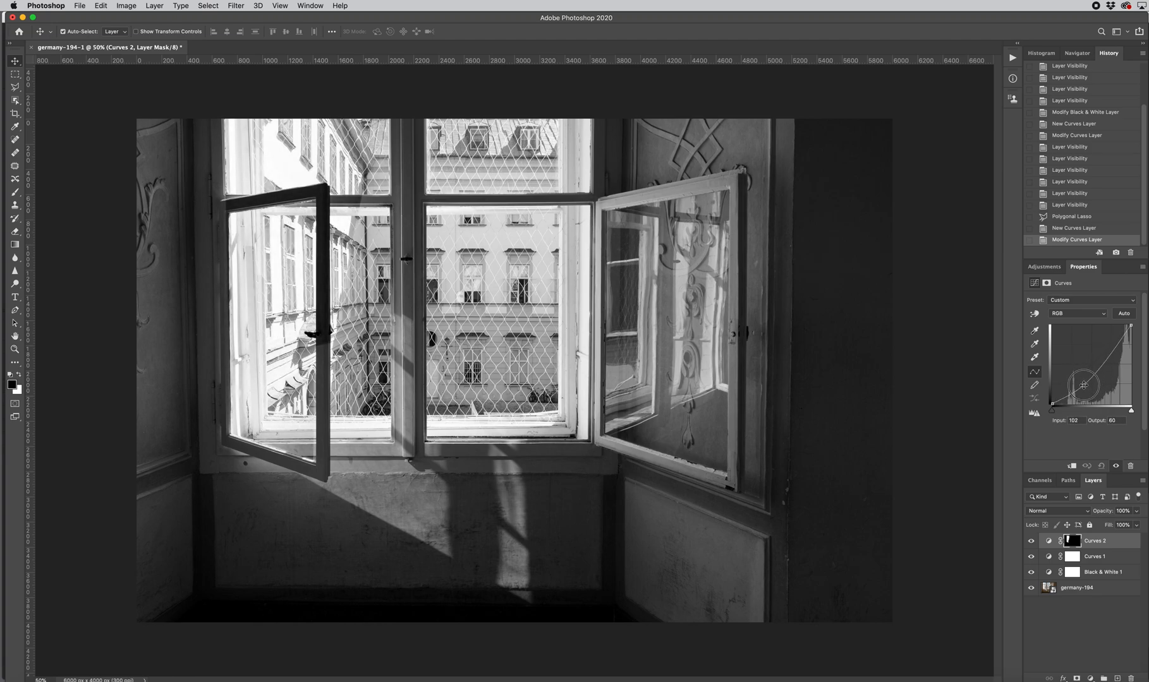
click(1080, 300)
click(1072, 212)
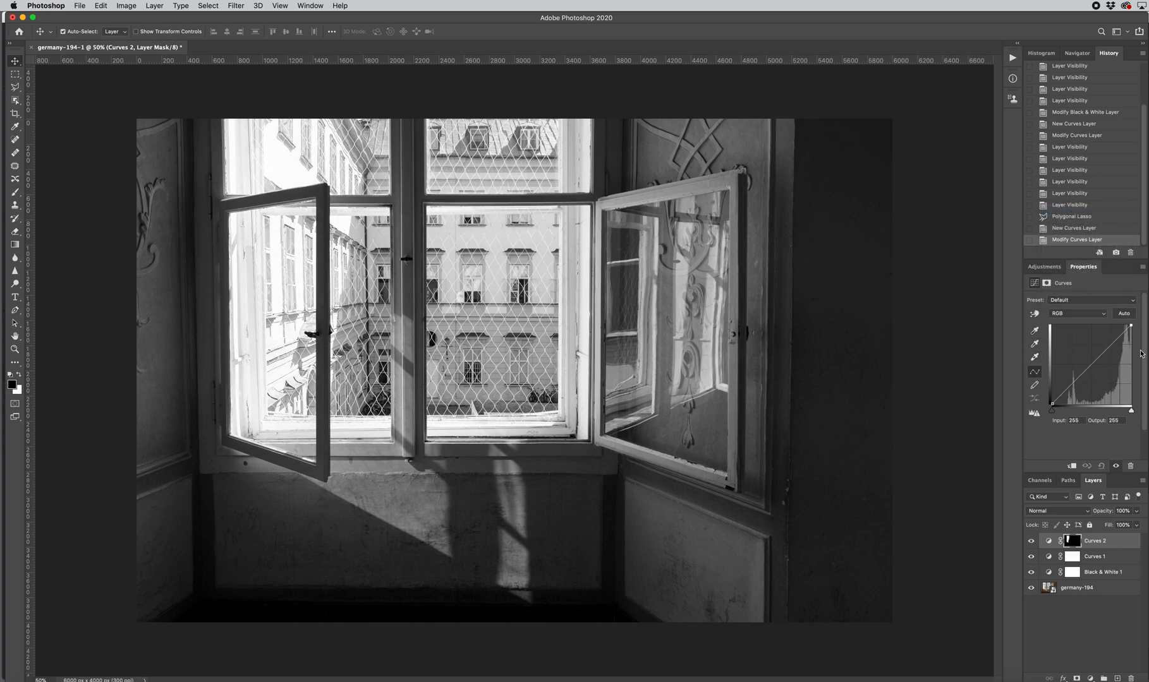
Step: Darken the facade's highlights in Curves 2 with on-image adjustment to input 216, output 190, and compare the layer hidden and shown
click(1034, 314)
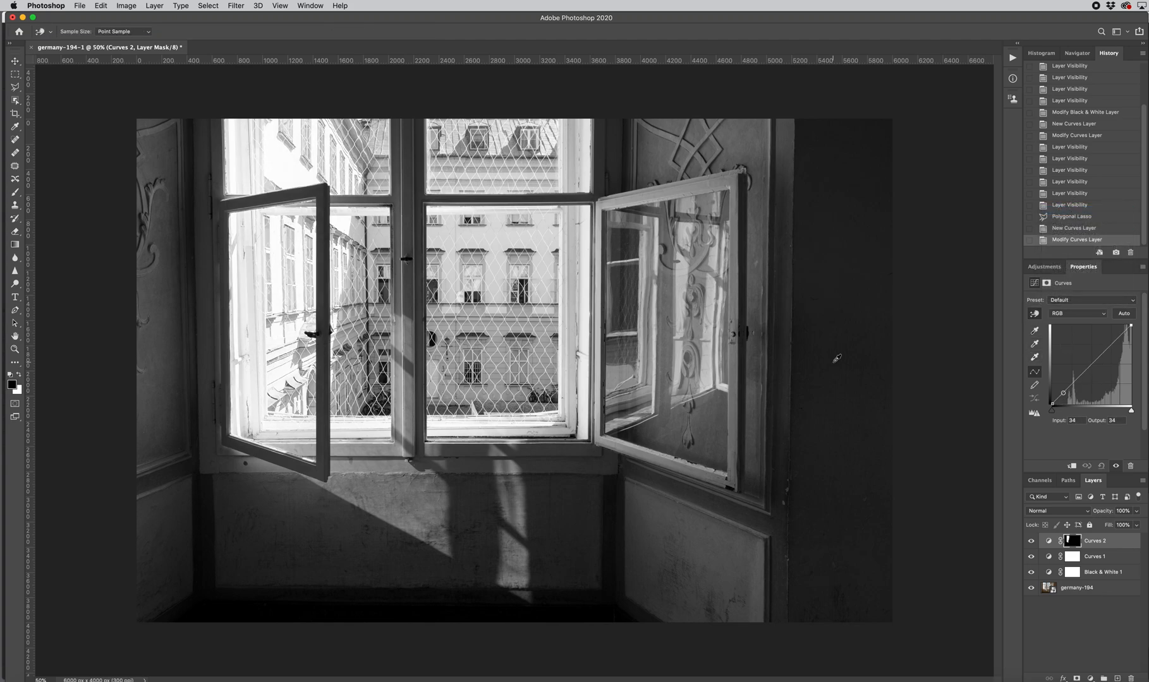
drag(283, 262, 282, 275)
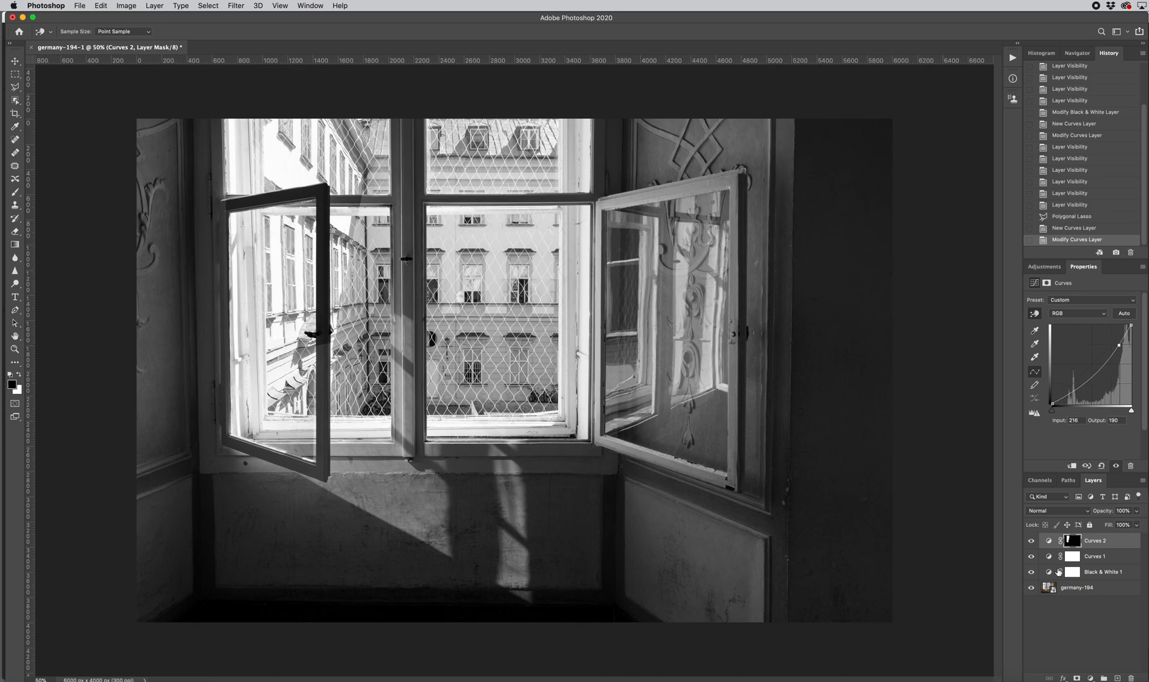
click(1030, 541)
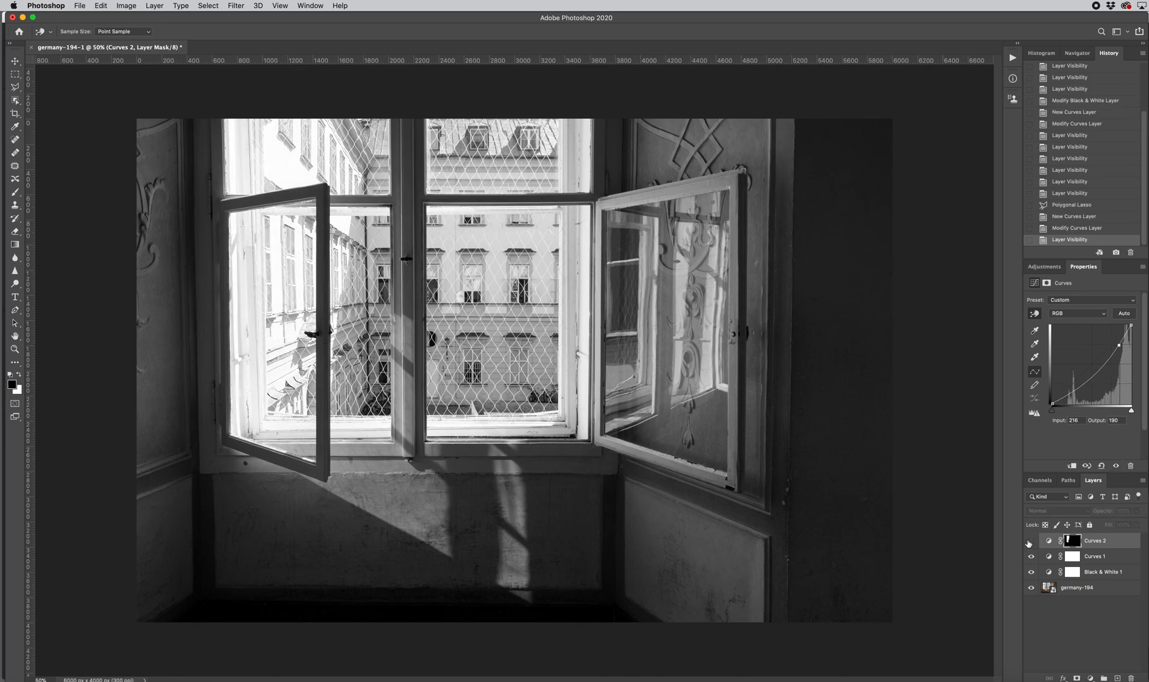
click(1029, 542)
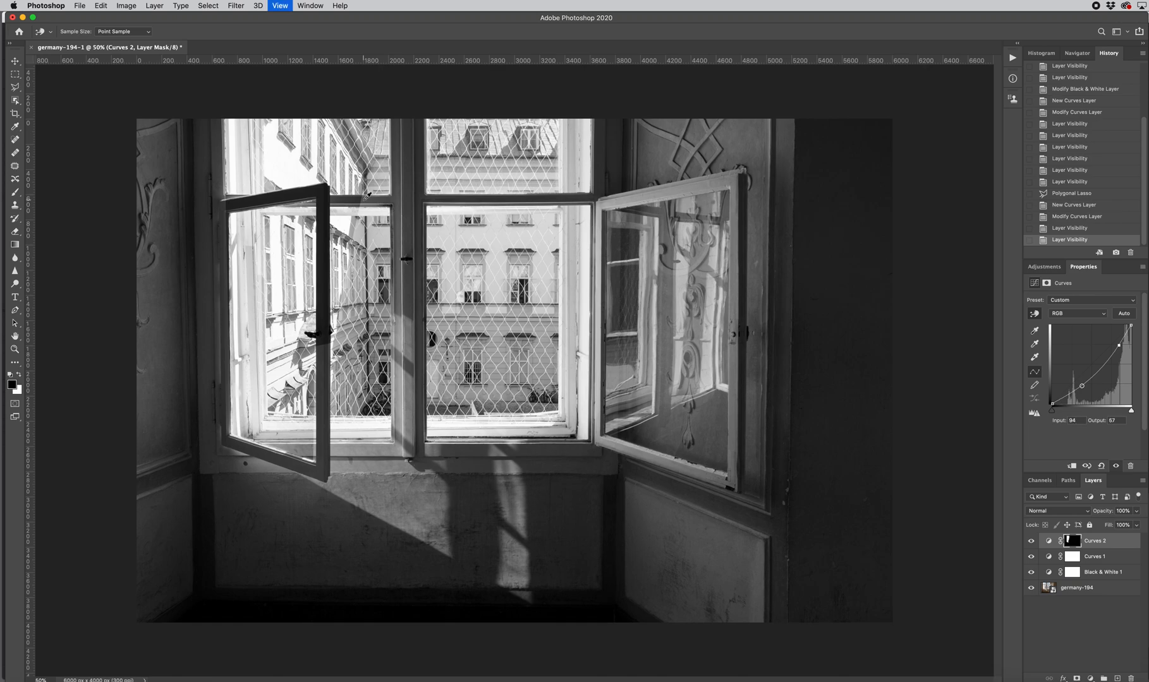
Step: Examine the left window at 100% with Curves 2 hidden and shown, discarding any accidental curve change
key(super+1)
drag(180, 368, 419, 484)
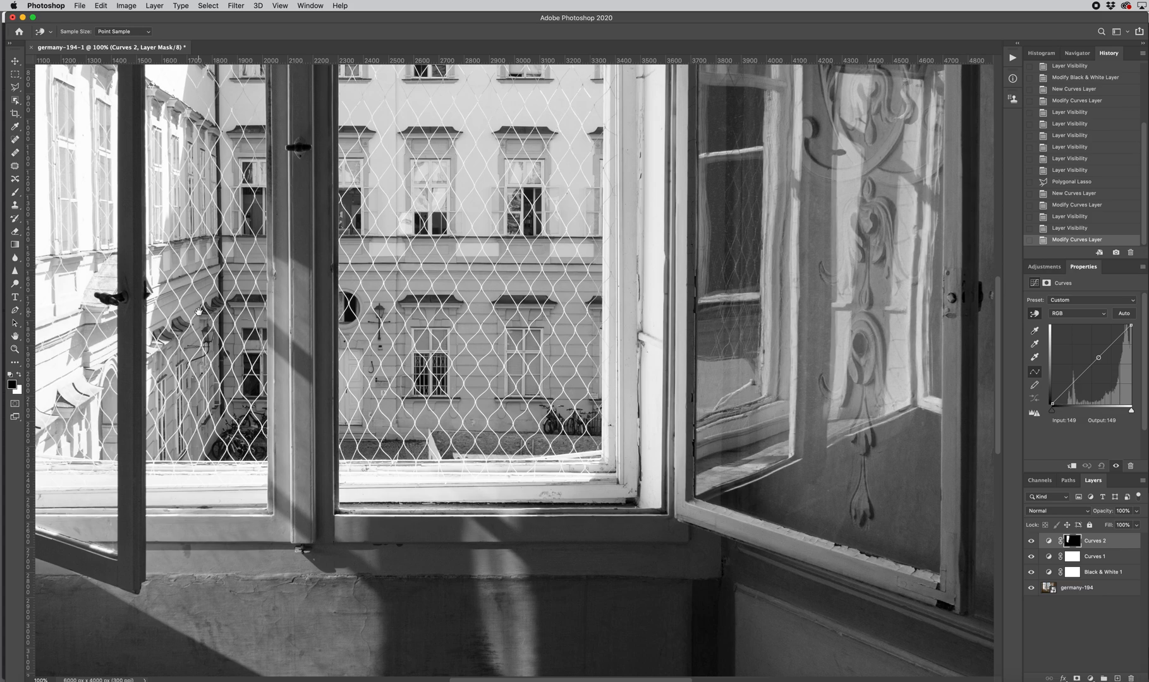
drag(167, 250, 493, 537)
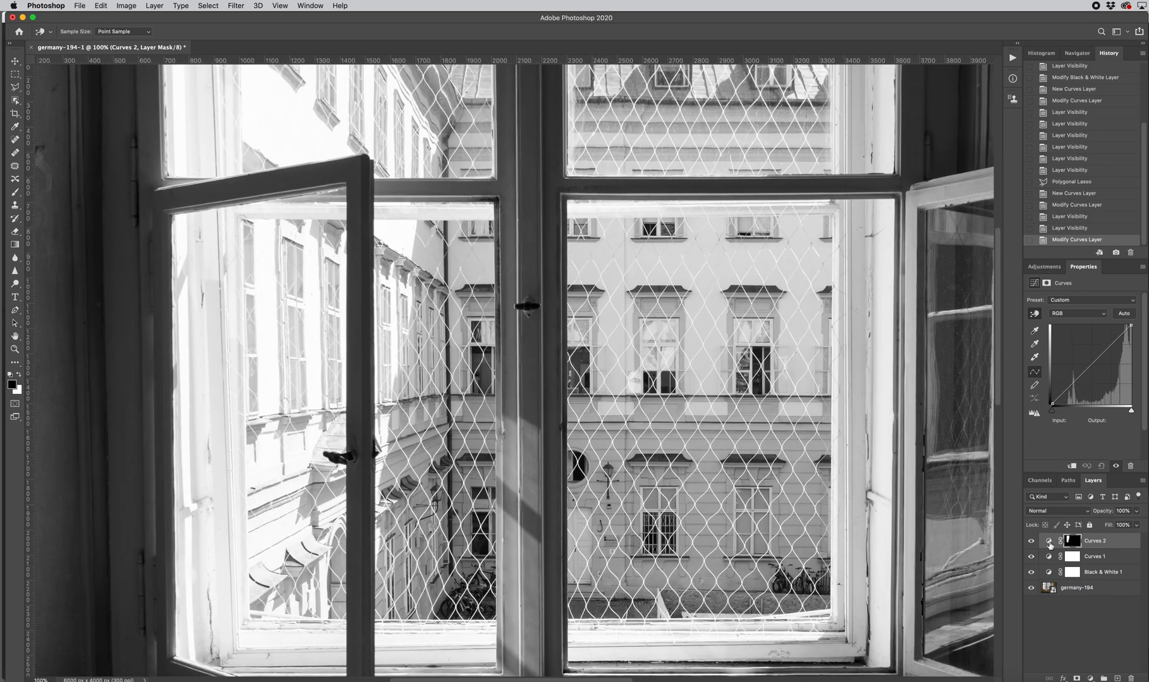
click(1031, 541)
click(1030, 541)
click(1031, 542)
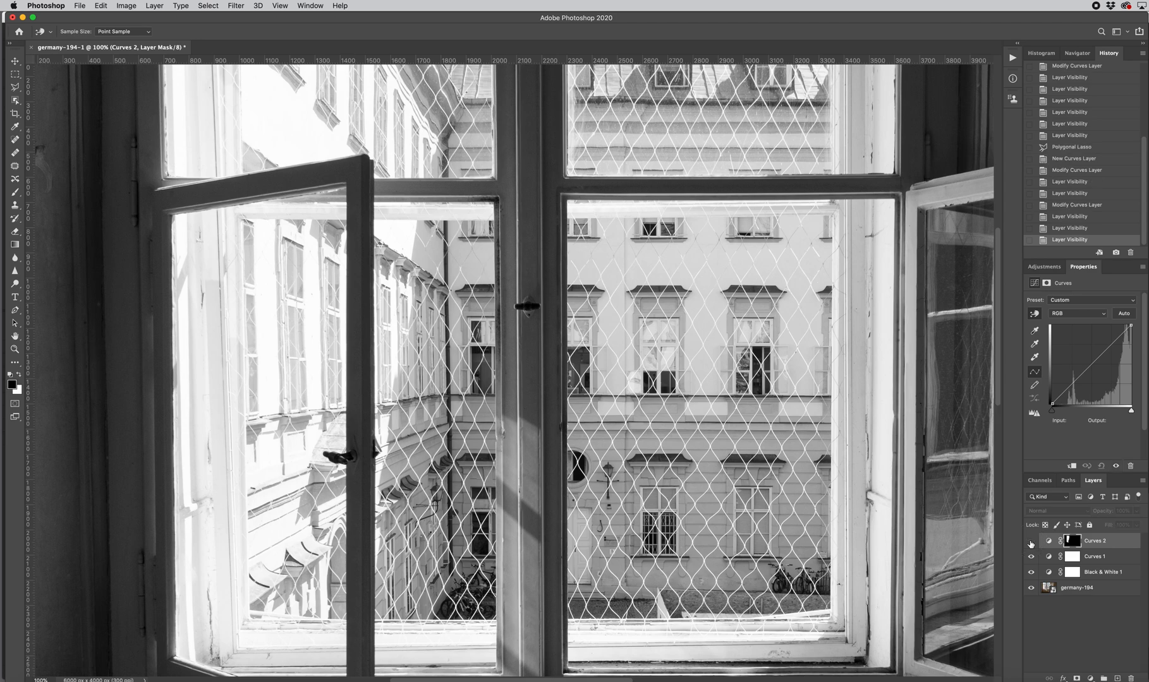
click(1030, 542)
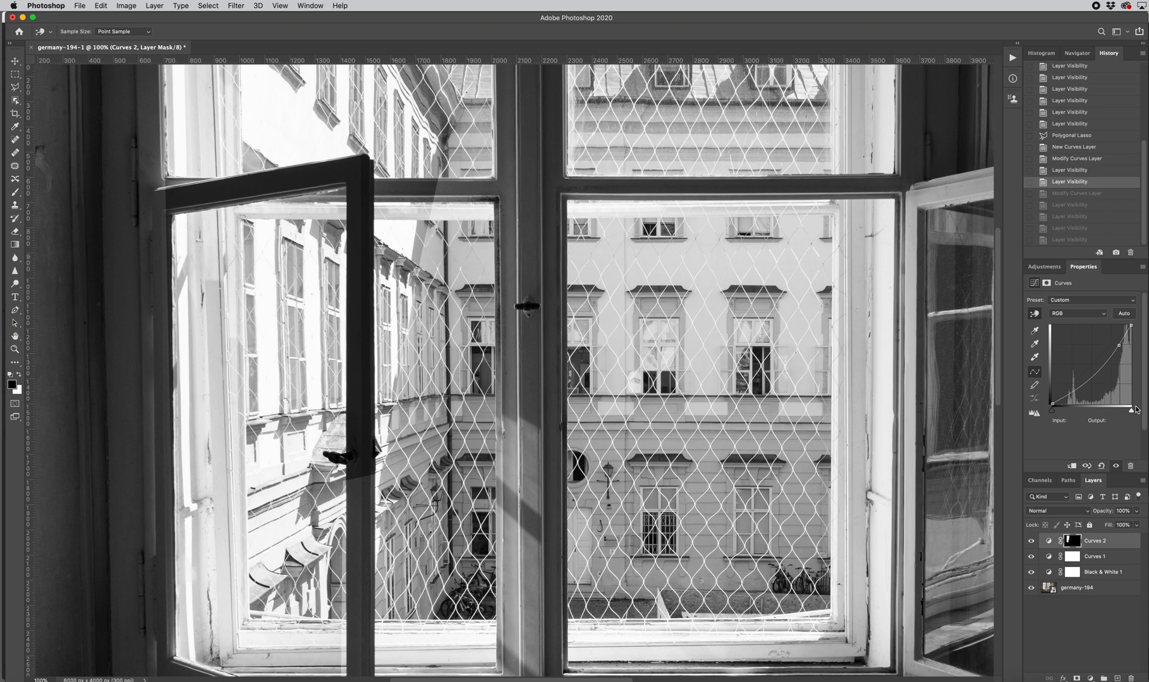
click(1031, 540)
click(1030, 541)
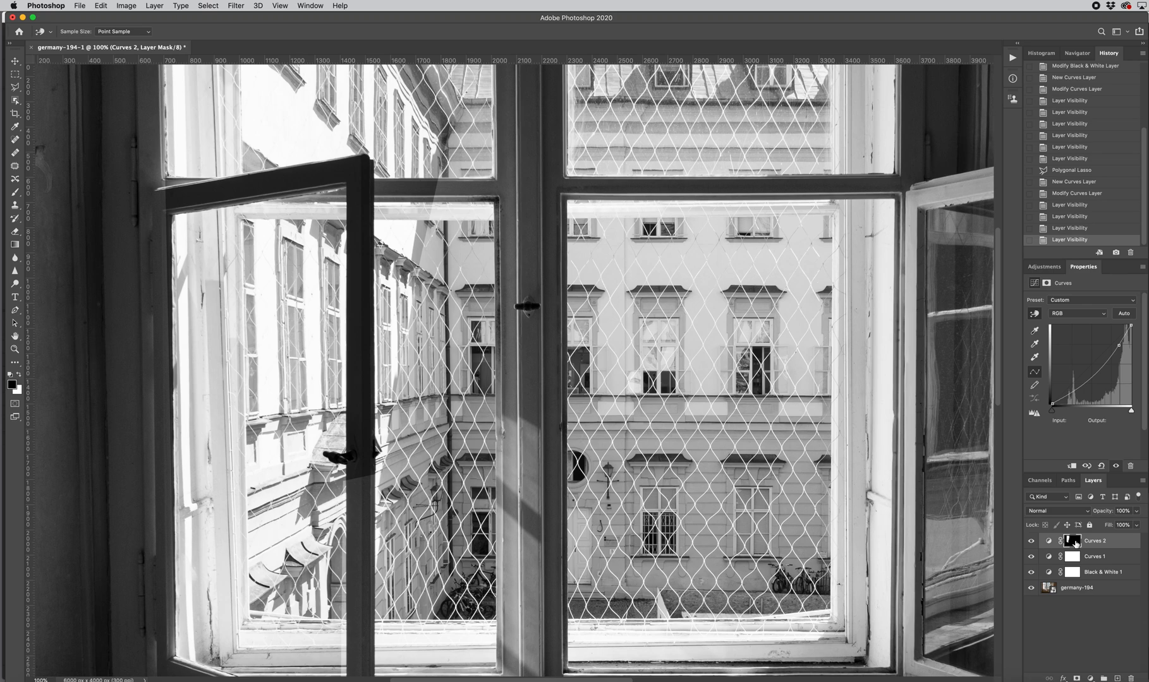
Step: Paint black on the Curves 2 mask with a 175 px brush at 50% opacity to blend the darkening along the facade's edge by the mesh
click(1049, 541)
key(v)
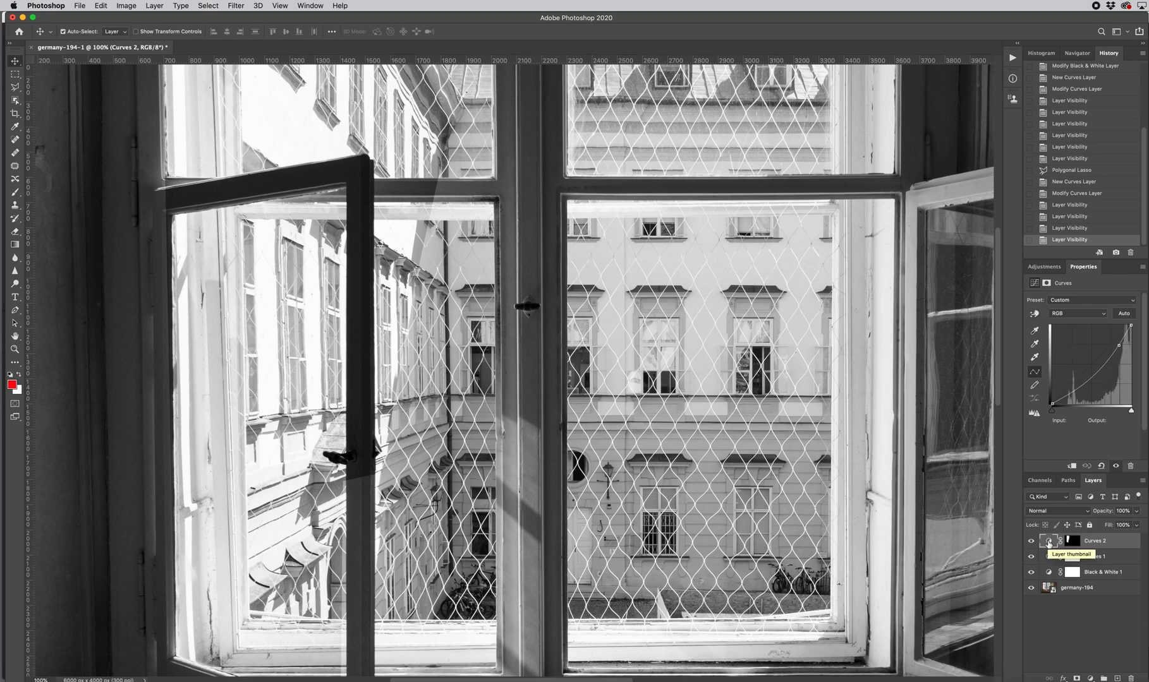
click(1074, 542)
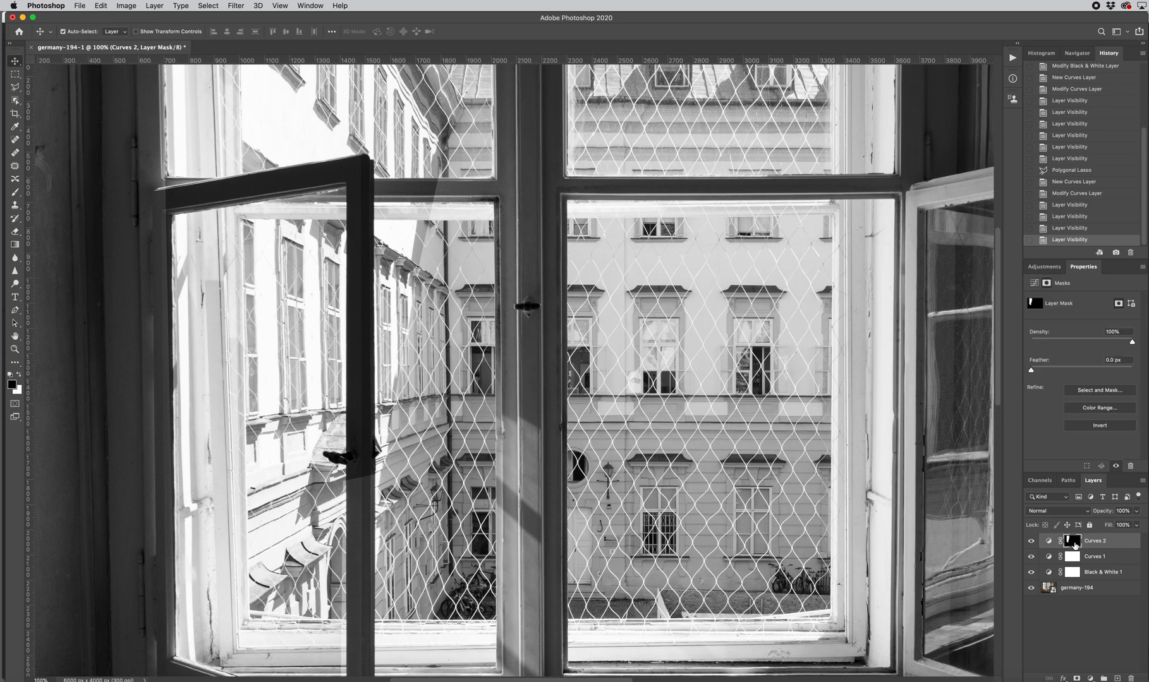
key(b)
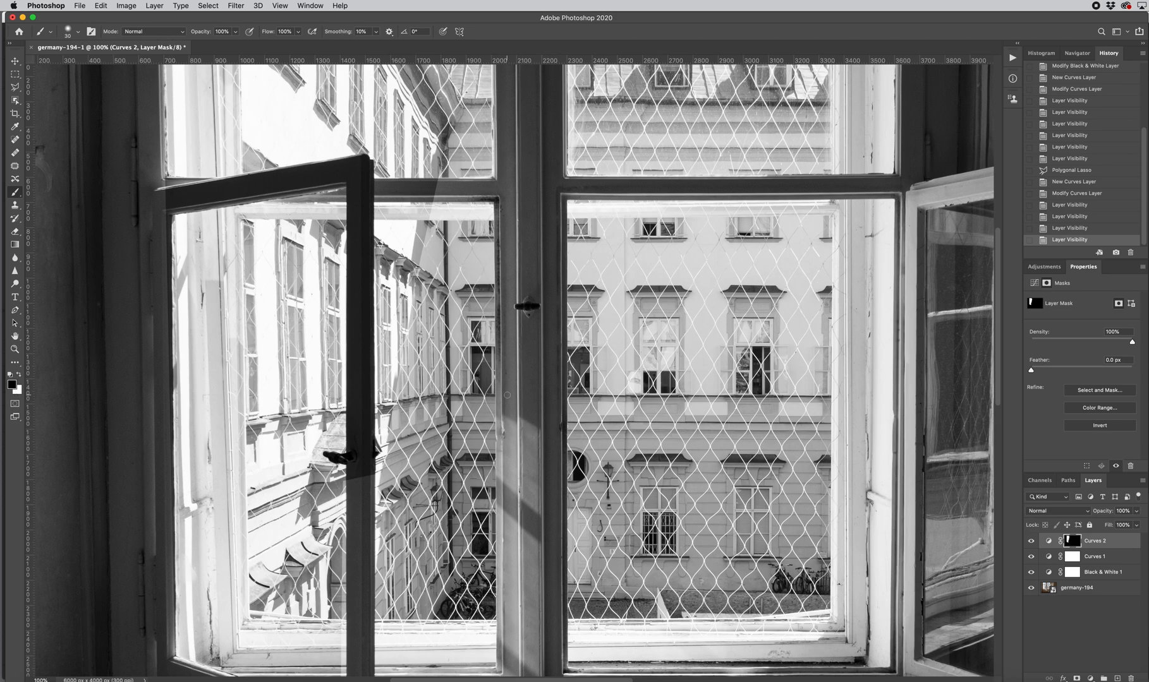
key(bracketright)
key(bracketright)
key(bracketright)
key(bracketright)
key(bracketright)
key(bracketright)
key(bracketleft)
key(bracketleft)
key(bracketleft)
key(bracketleft)
mouse_move(419, 339)
mouse_down()
mouse_move(426, 218)
mouse_move(464, 142)
mouse_move(431, 166)
mouse_move(446, 166)
mouse_up()
click(445, 183)
click(445, 203)
click(445, 213)
click(448, 187)
click(446, 190)
click(445, 202)
click(442, 213)
click(444, 238)
click(436, 244)
click(408, 376)
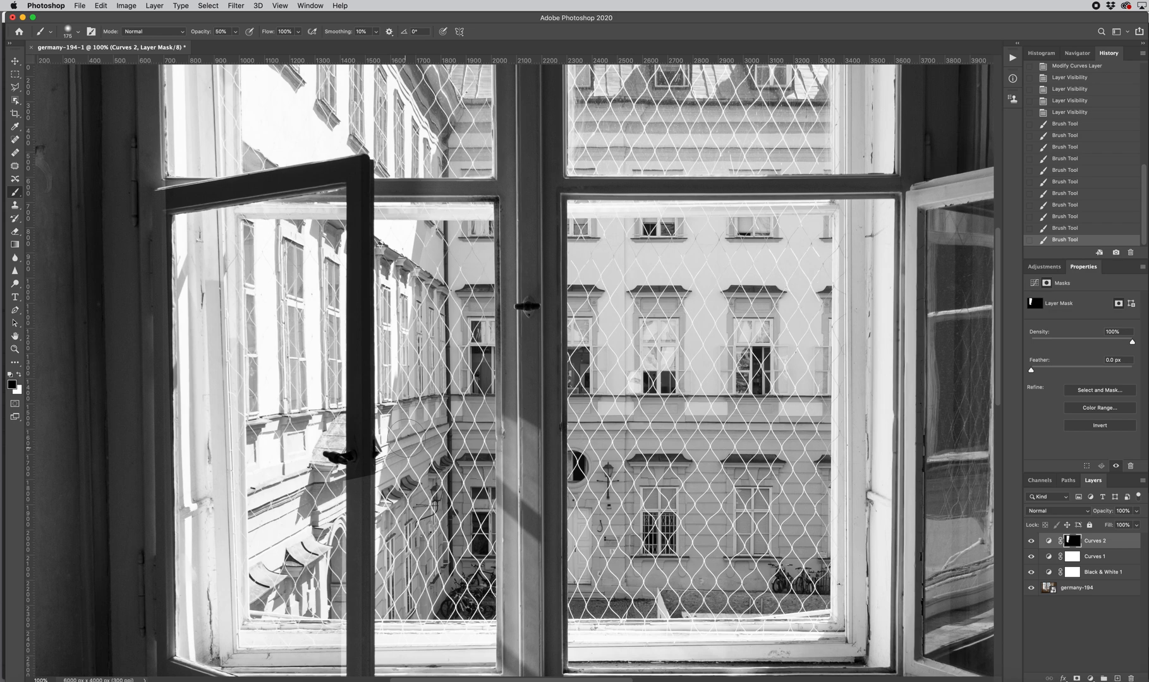
Step: Paint black on the Curves 2 mask at 50% brush opacity along the lower half of the open left sash's vertical bar
click(360, 475)
click(362, 540)
click(363, 481)
click(362, 540)
click(357, 468)
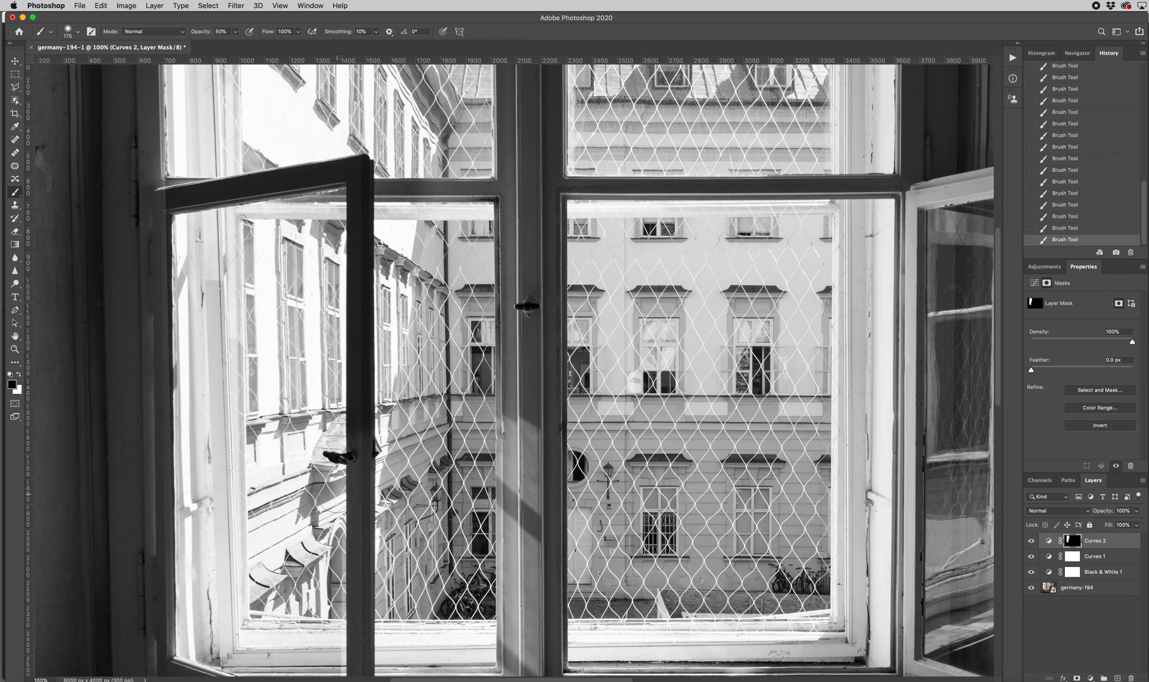
Step: Paint white on the Curves 2 mask at 100% brush opacity down the lower part of the open left sash's vertical bar
key(0)
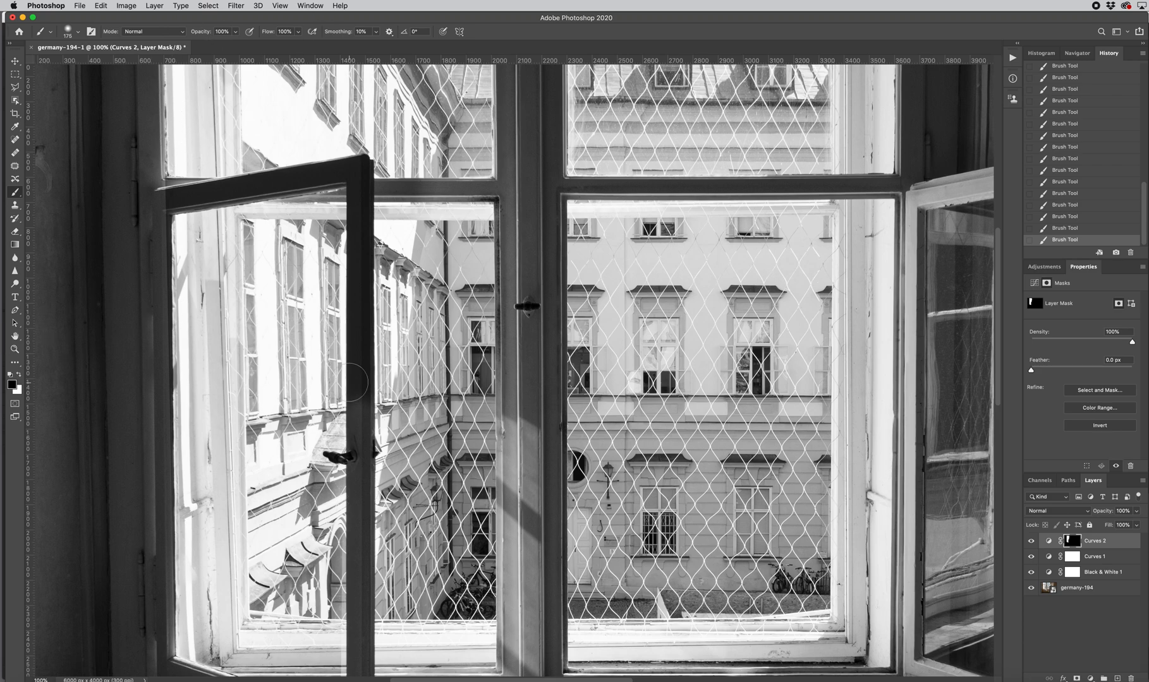
key(x)
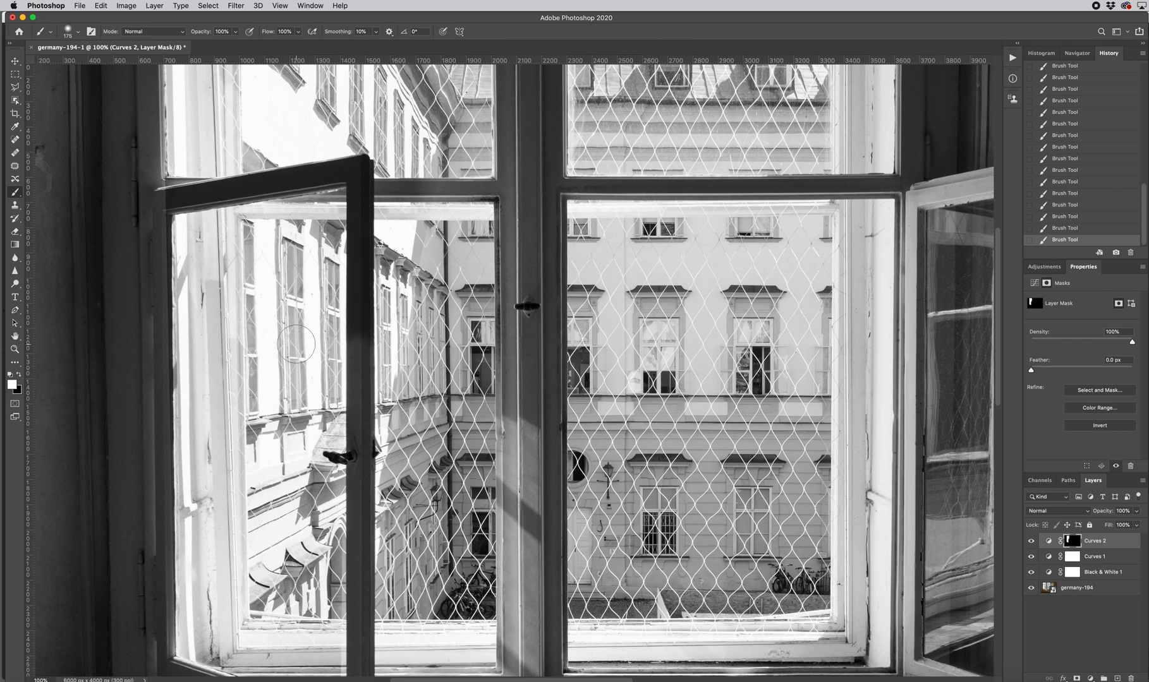
drag(365, 468, 373, 671)
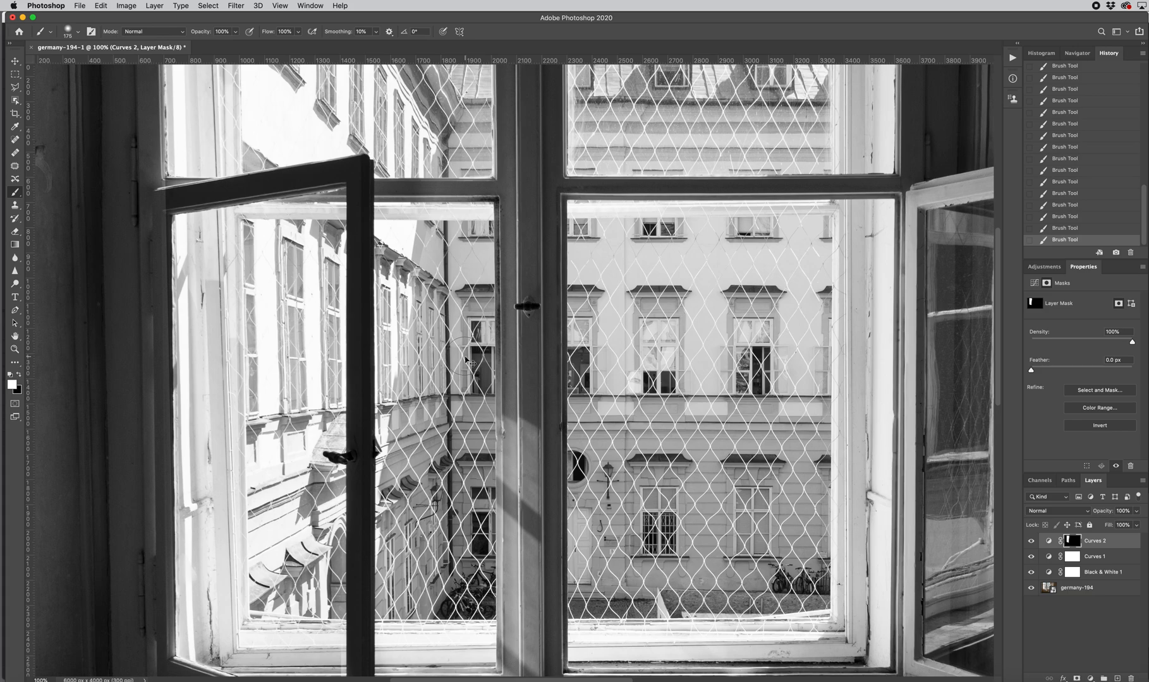
key(super+minus)
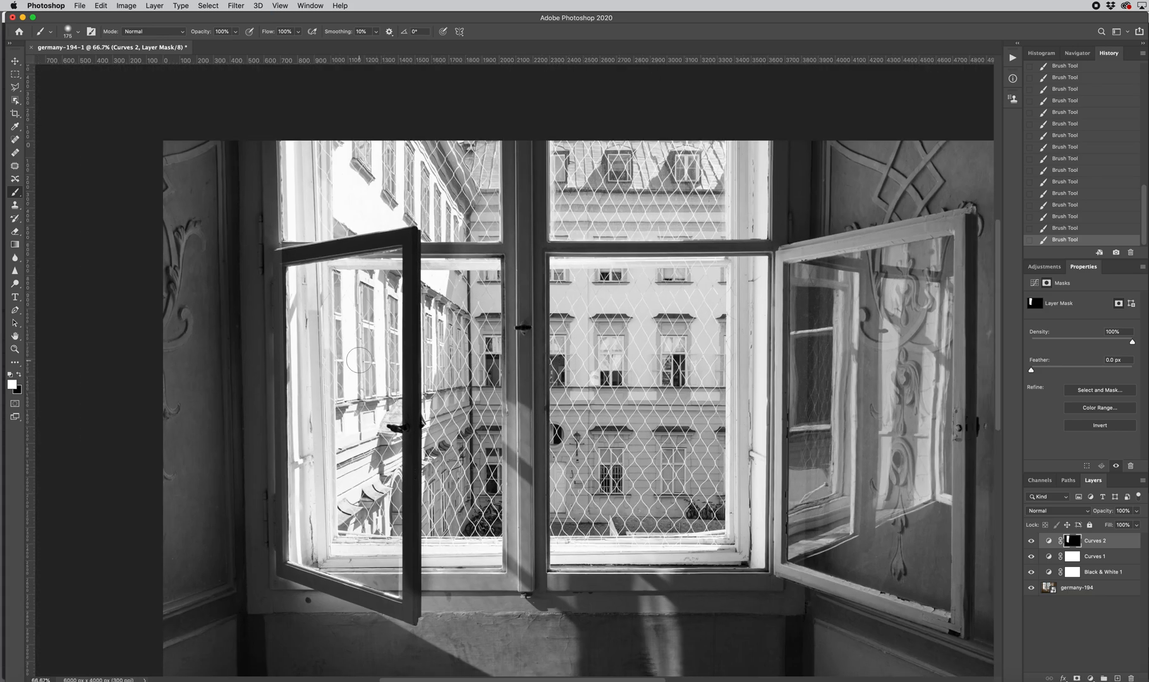
mouse_move(393, 594)
mouse_down()
mouse_move(399, 557)
mouse_move(410, 597)
mouse_up()
Step: Paint black on the Curves 2 mask at 50% brush opacity along the open left sash's full vertical bar and compare the layer hidden and shown
key(x)
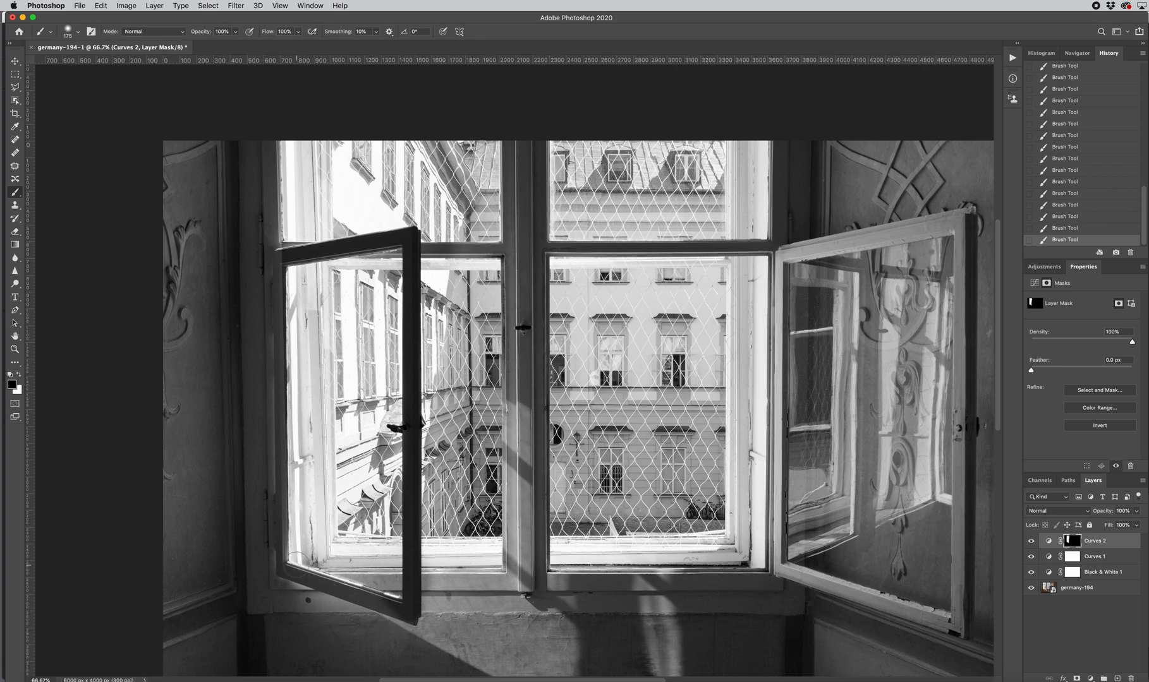
key(5)
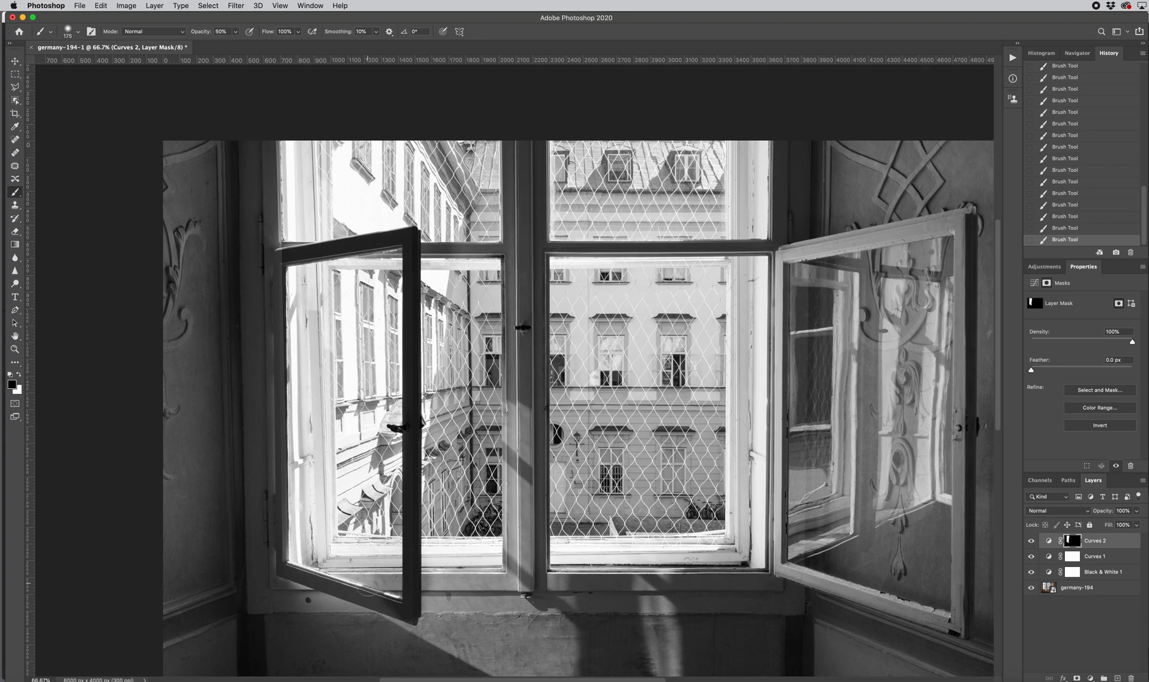
mouse_move(407, 587)
mouse_down()
mouse_move(387, 442)
mouse_move(401, 422)
mouse_move(407, 531)
mouse_up()
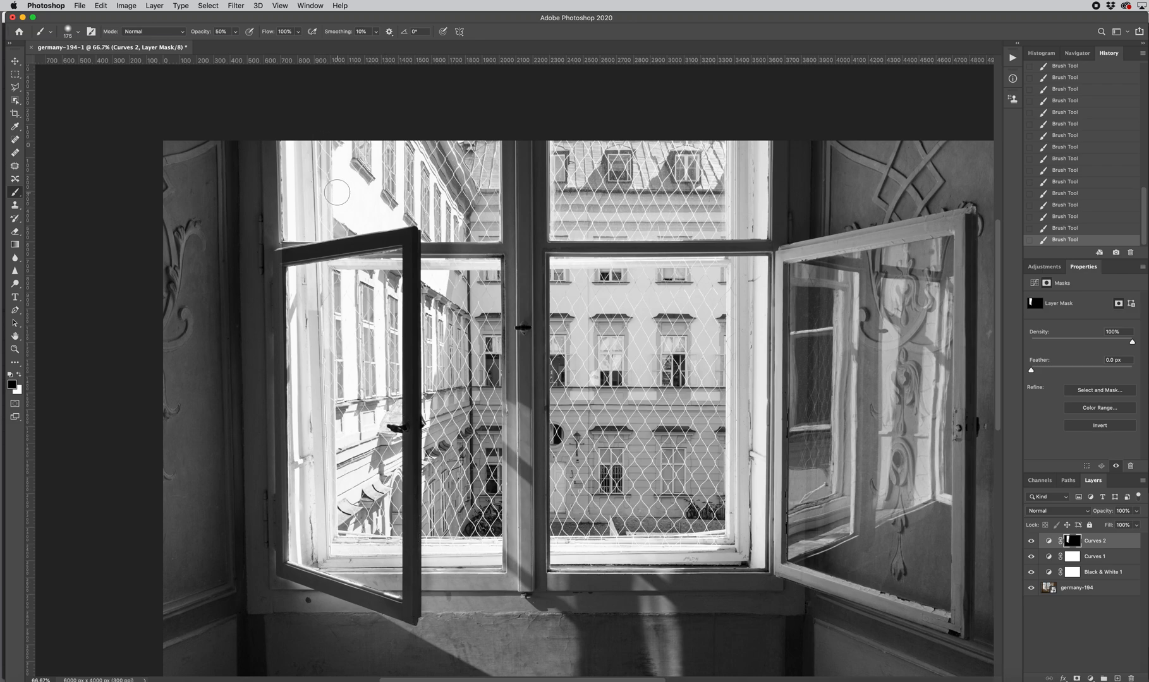
drag(415, 285, 416, 310)
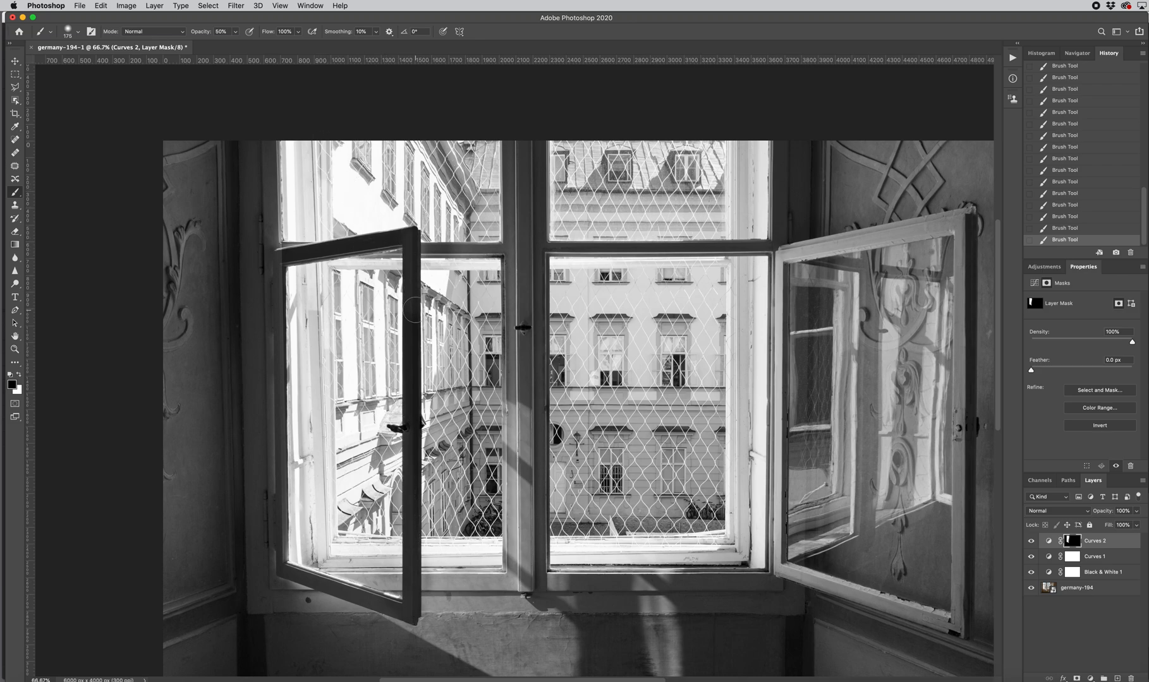
drag(412, 312, 408, 555)
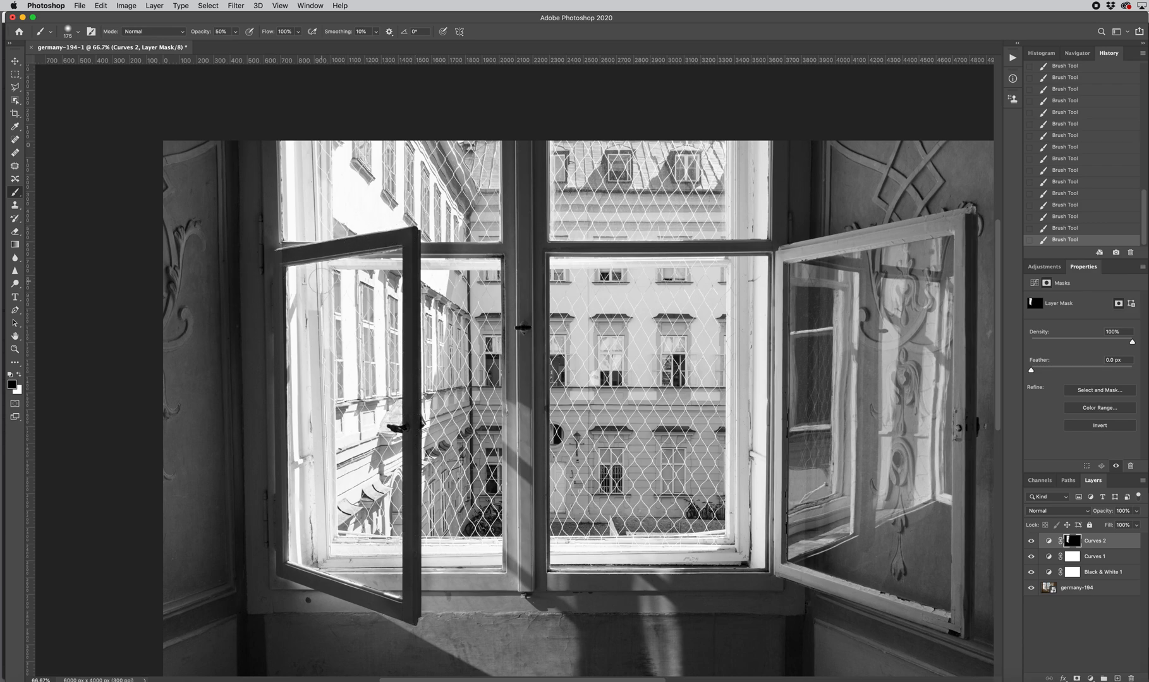
click(1030, 541)
click(1030, 541)
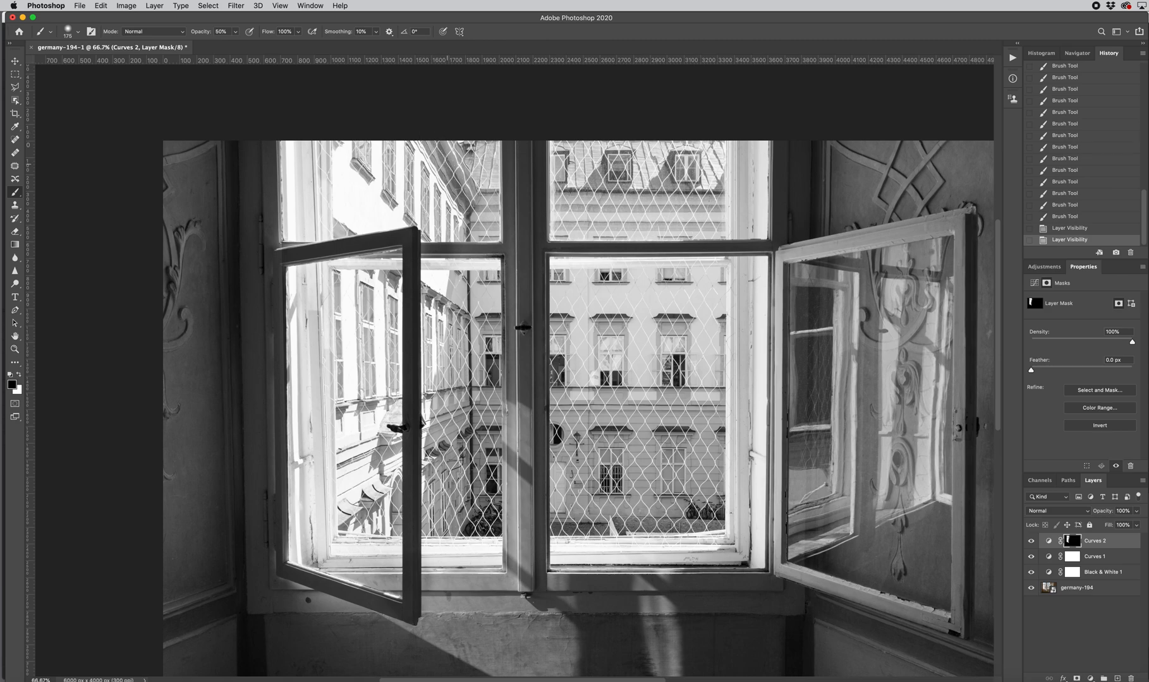
Step: Paint black on the Curves 2 mask around the facade's far upper corner and down the left window frame, comparing the layer hidden and shown
click(471, 247)
drag(462, 271, 463, 284)
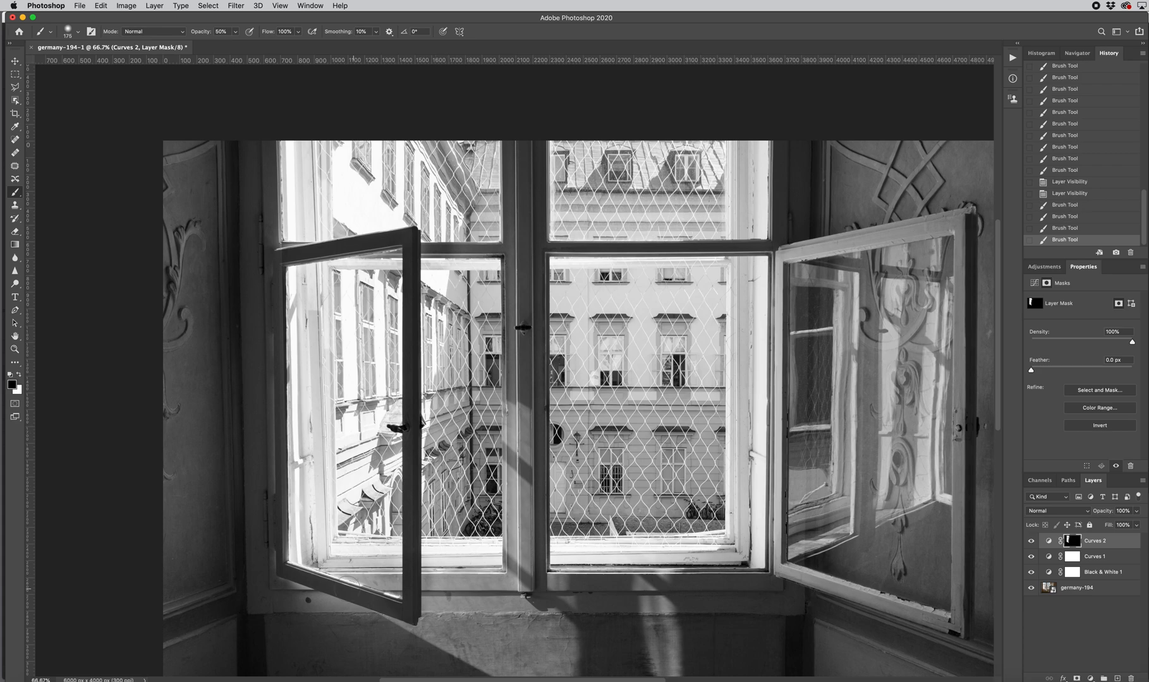
click(1029, 542)
click(1028, 543)
click(1028, 543)
click(1028, 543)
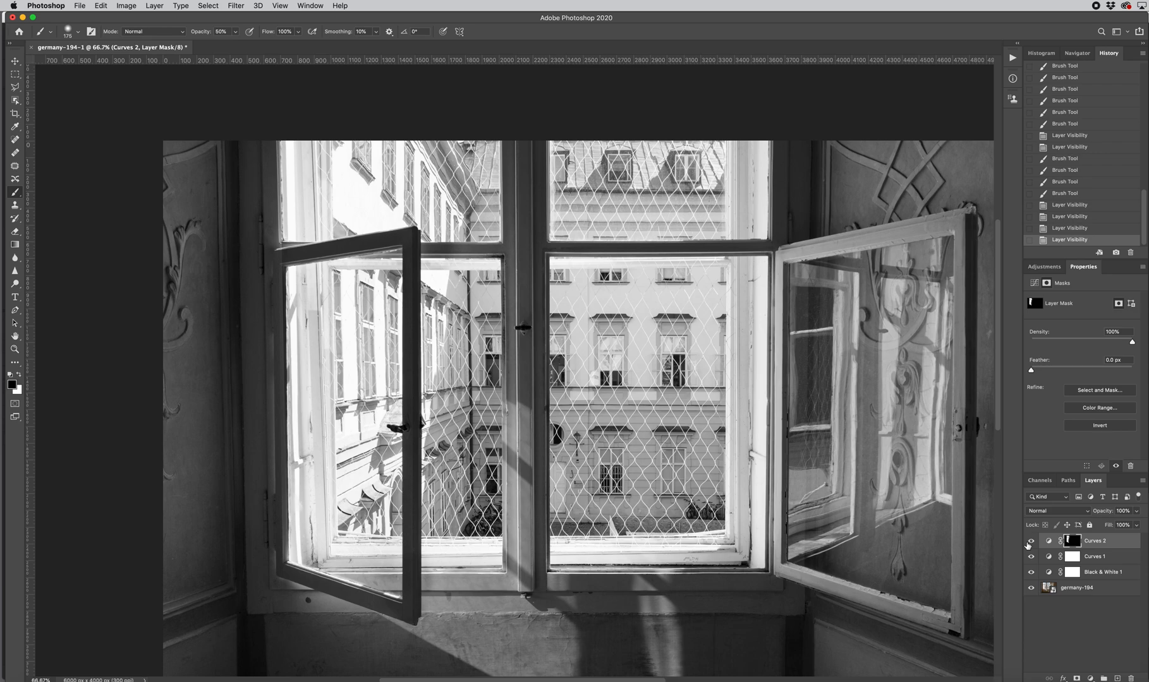
mouse_move(286, 143)
mouse_down()
mouse_move(274, 284)
mouse_move(303, 419)
mouse_move(298, 295)
mouse_move(275, 264)
mouse_move(292, 421)
mouse_move(278, 560)
mouse_move(272, 313)
mouse_move(283, 279)
mouse_move(302, 576)
mouse_up()
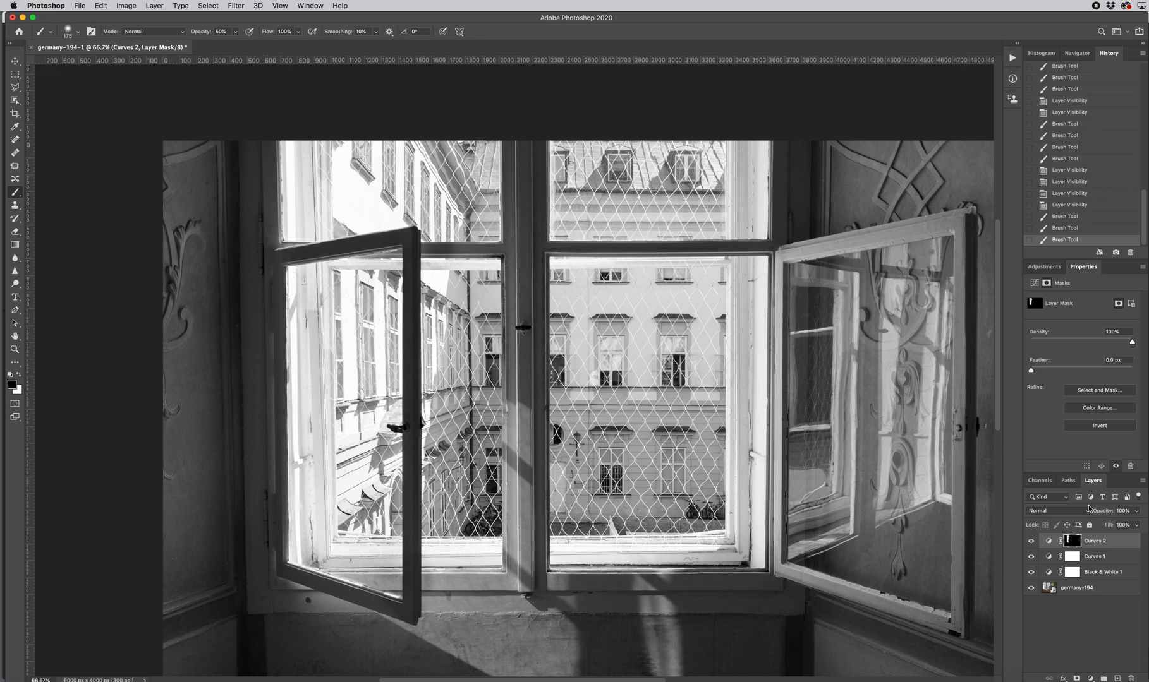
Step: Set the Curves 2 layer opacity to 78% and compare the image with the layer hidden and shown
drag(1099, 514, 1098, 515)
drag(1091, 514, 1090, 522)
click(1031, 540)
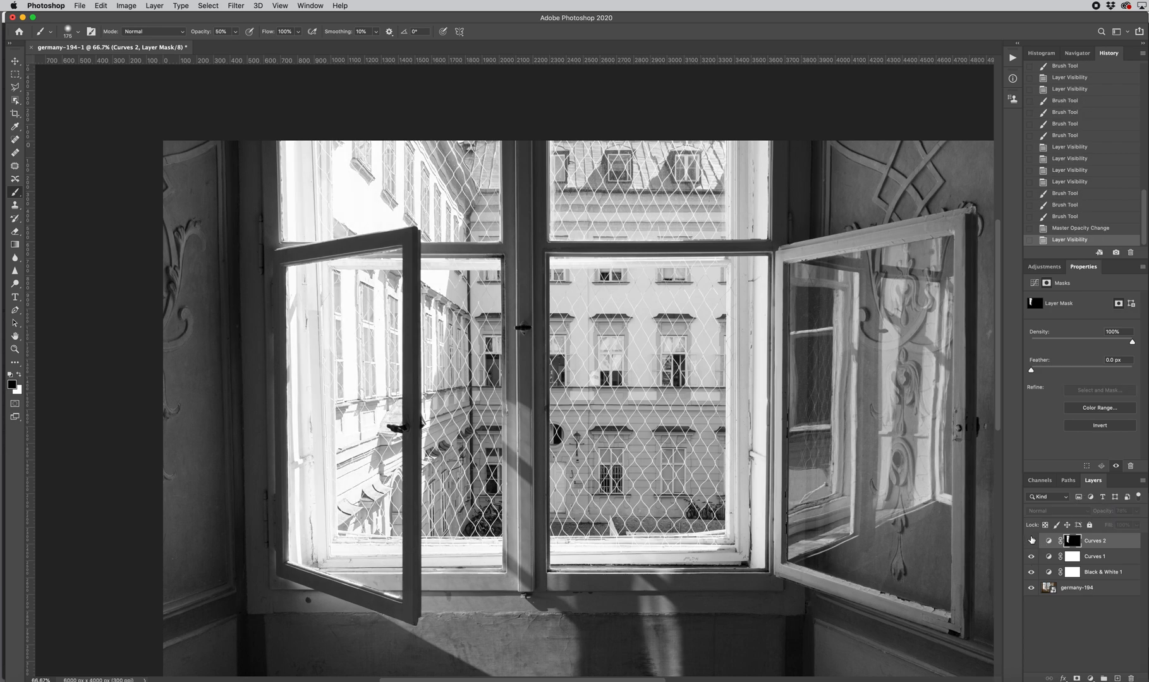
click(1031, 540)
click(1030, 540)
click(1030, 540)
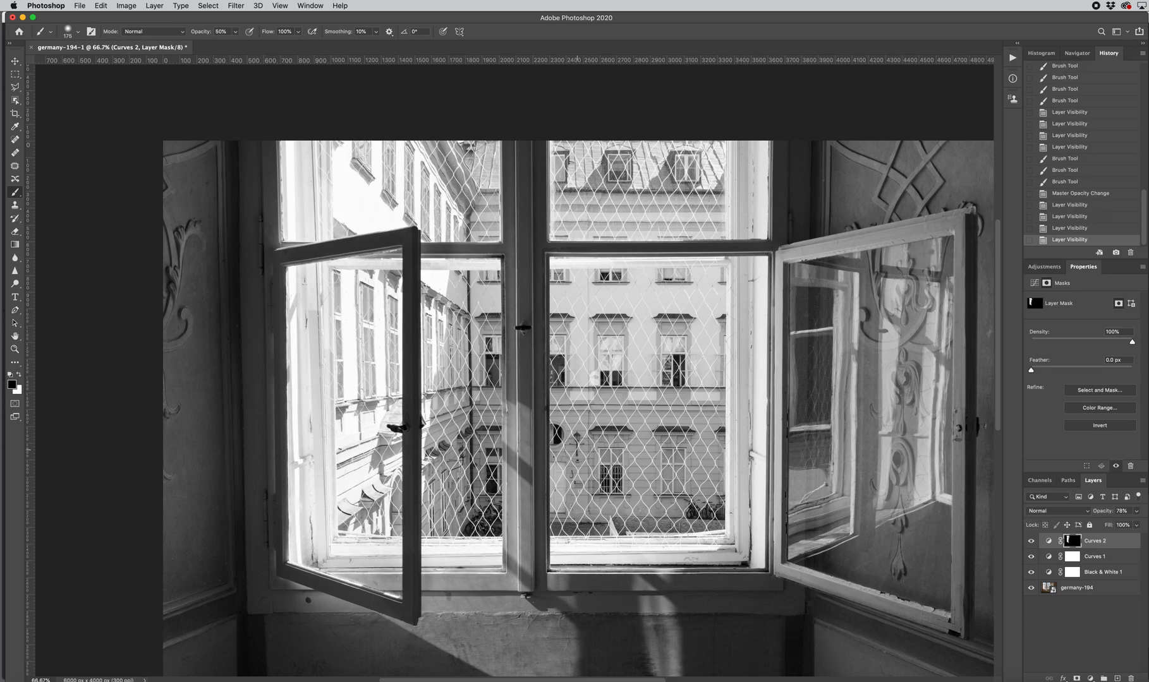
click(16, 88)
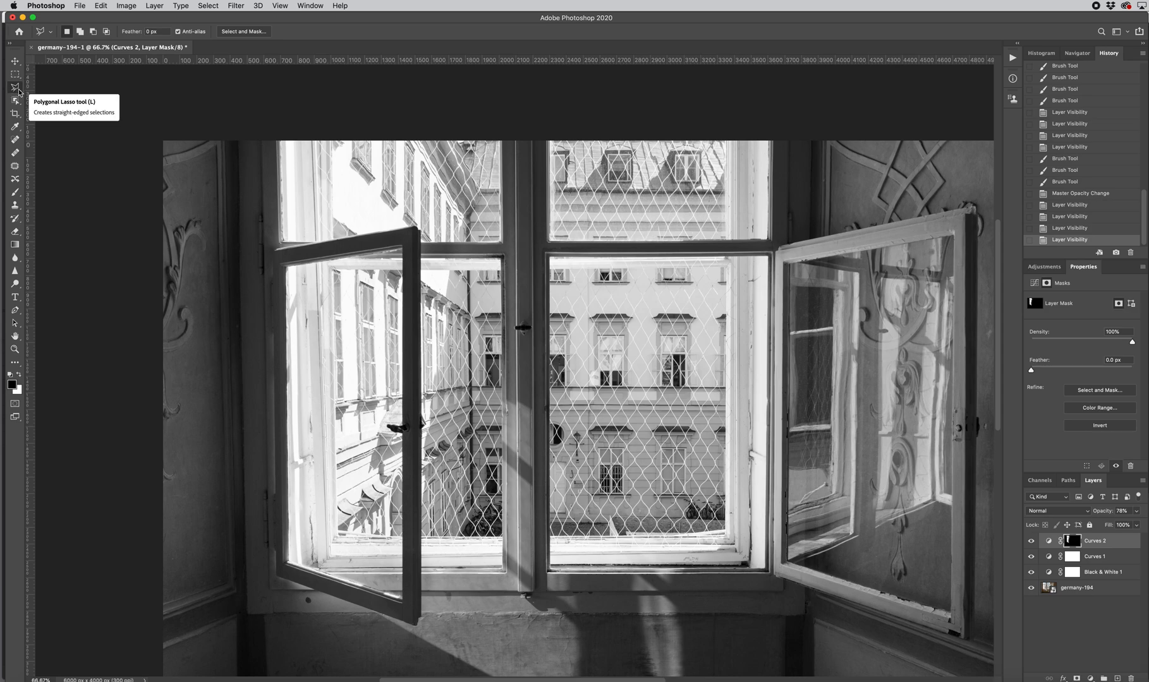
click(1044, 267)
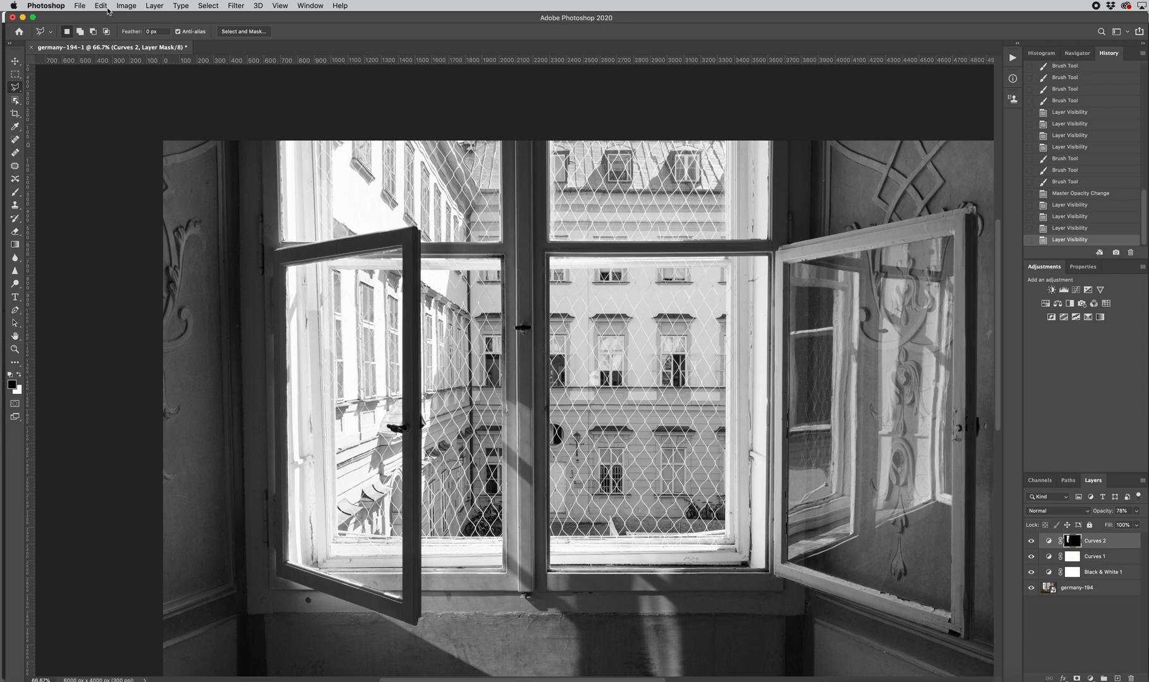
key(b)
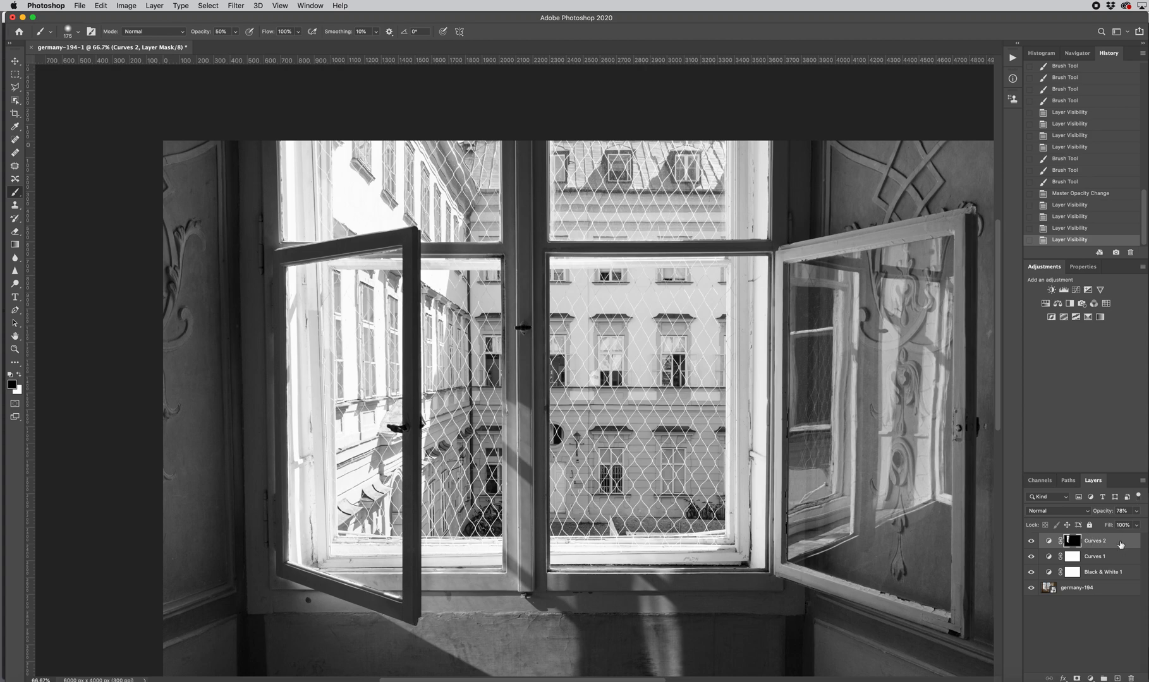
Step: Compare the image with Curves 2 hidden and shown, and set the layer's opacity to 84%
click(1031, 541)
click(1031, 542)
drag(1113, 511, 1102, 516)
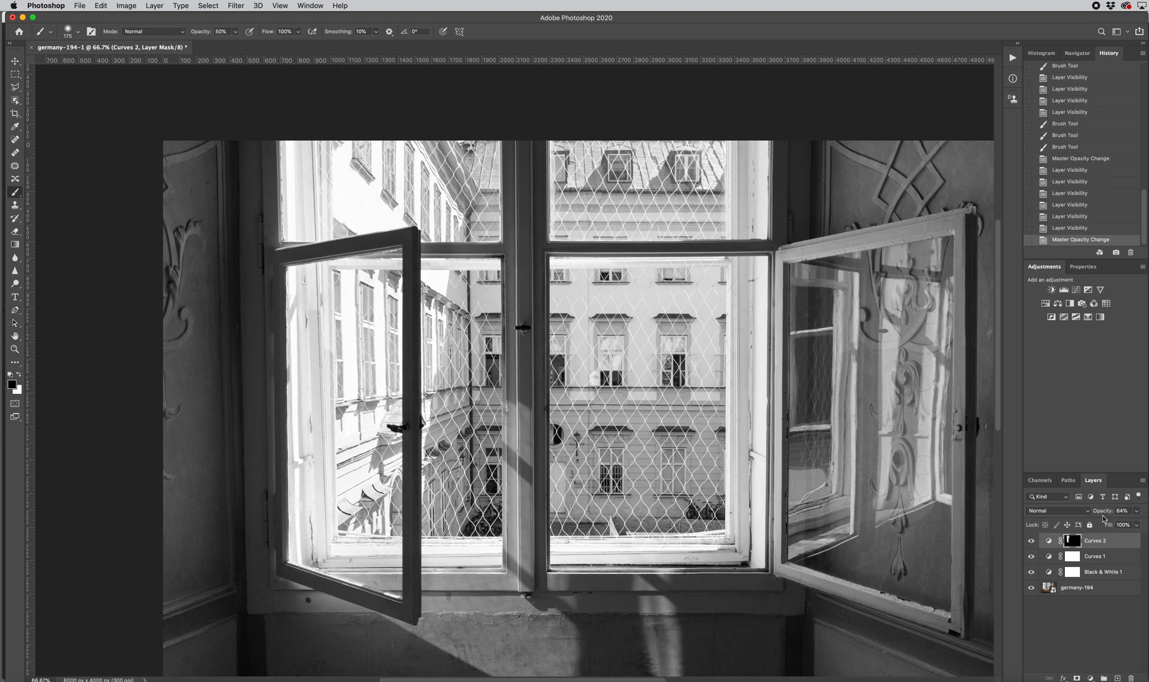